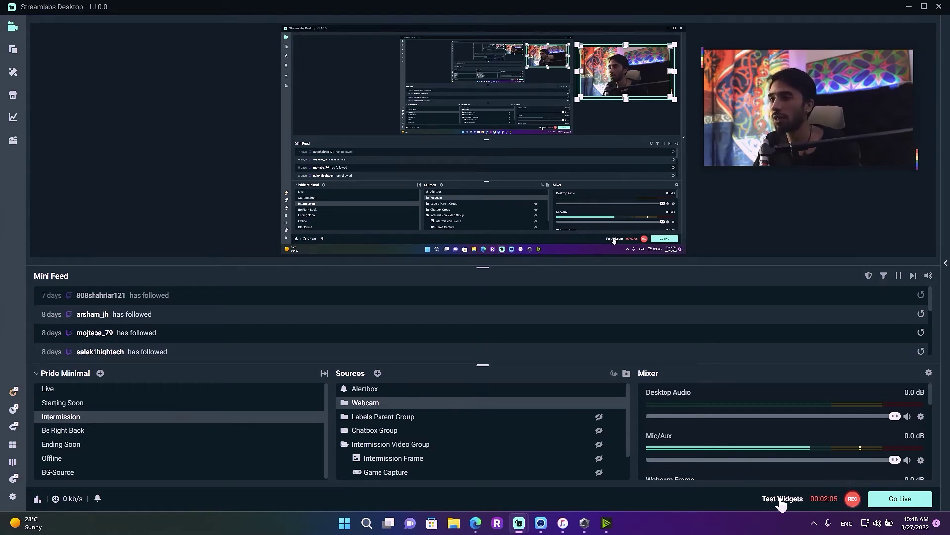
# Step: Run the follow, donation, subscription, bits and host test alerts on the Intermission scene
pyautogui.click(781, 501)
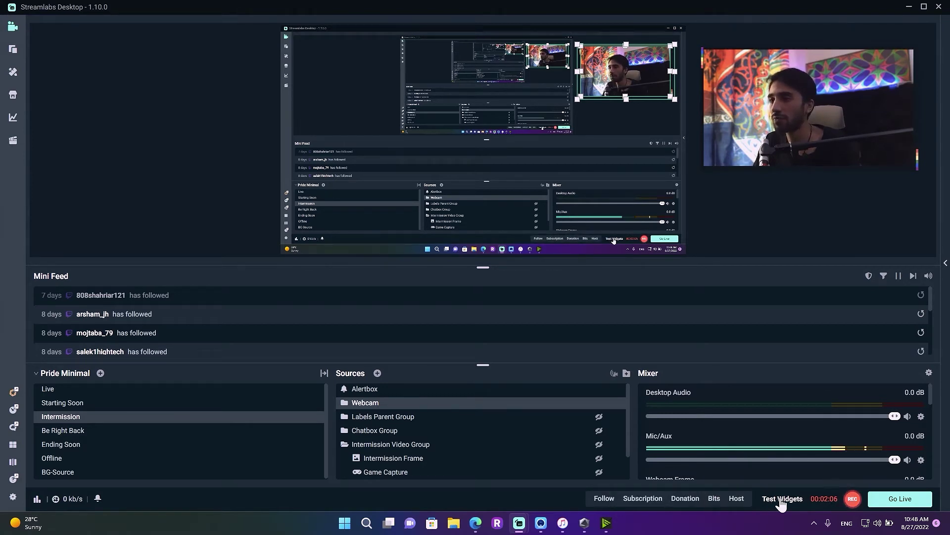
pyautogui.click(605, 498)
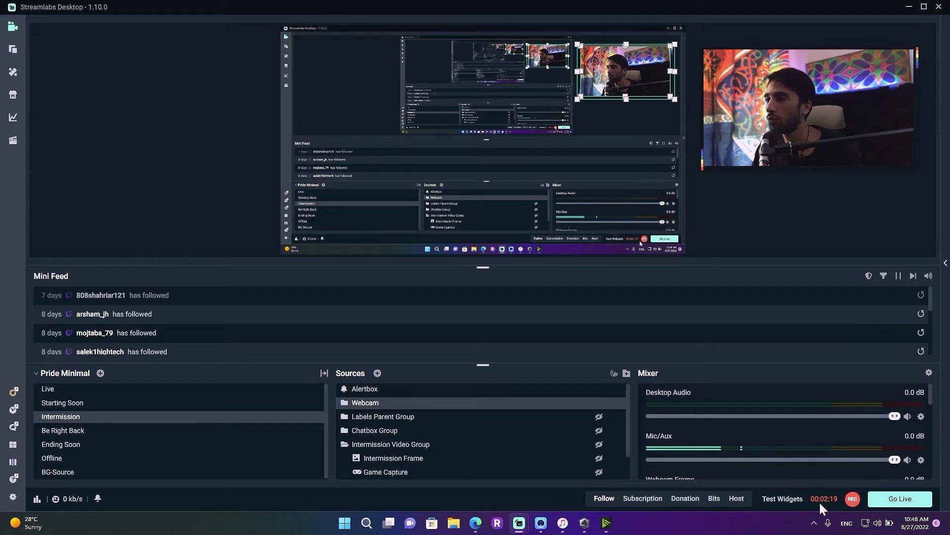
pyautogui.click(685, 498)
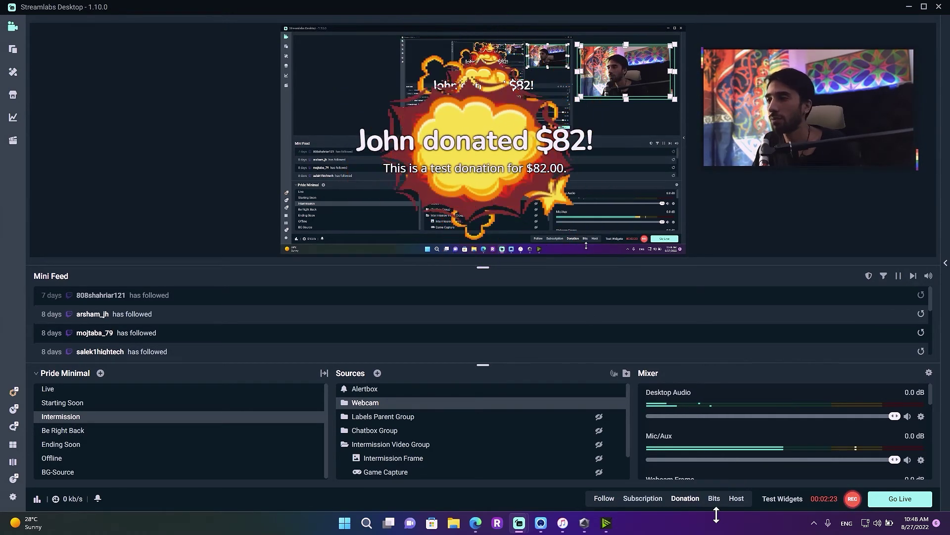
pyautogui.click(643, 498)
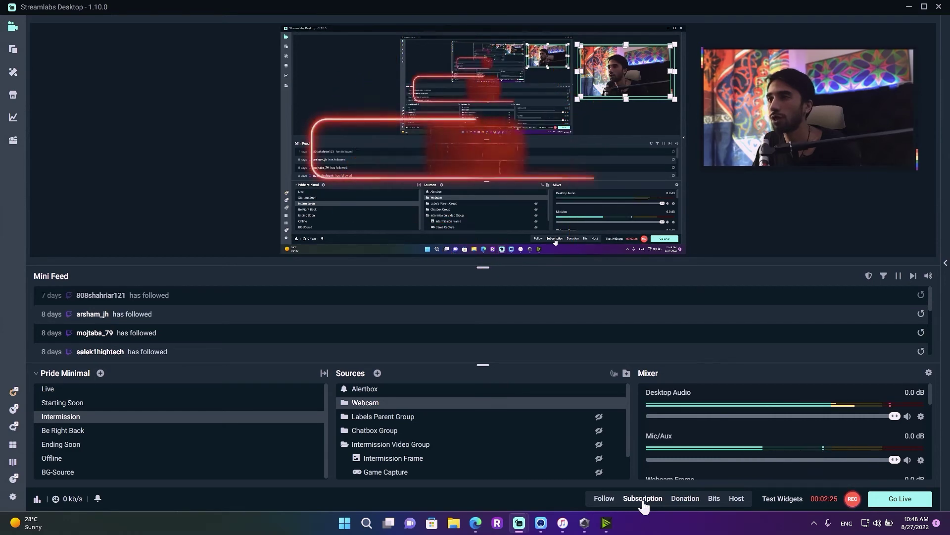
pyautogui.click(713, 500)
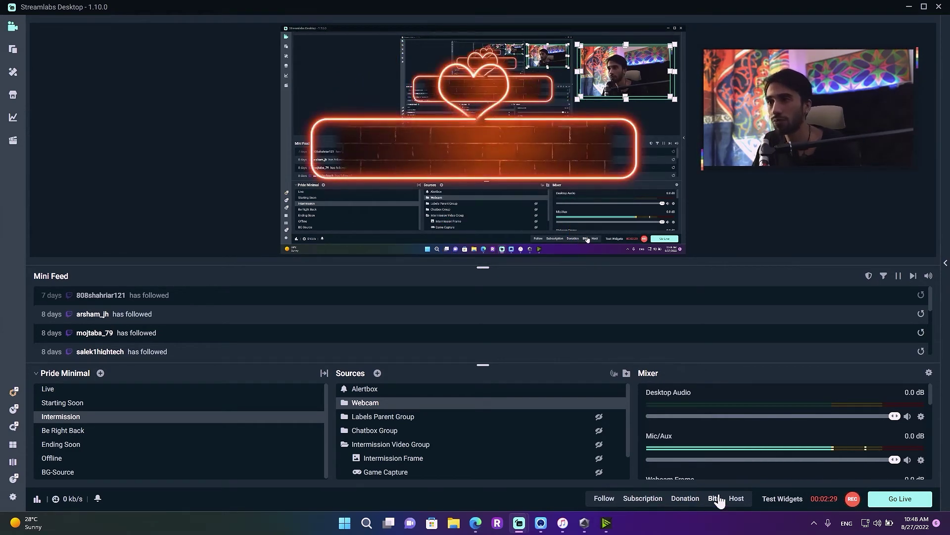
pyautogui.click(736, 499)
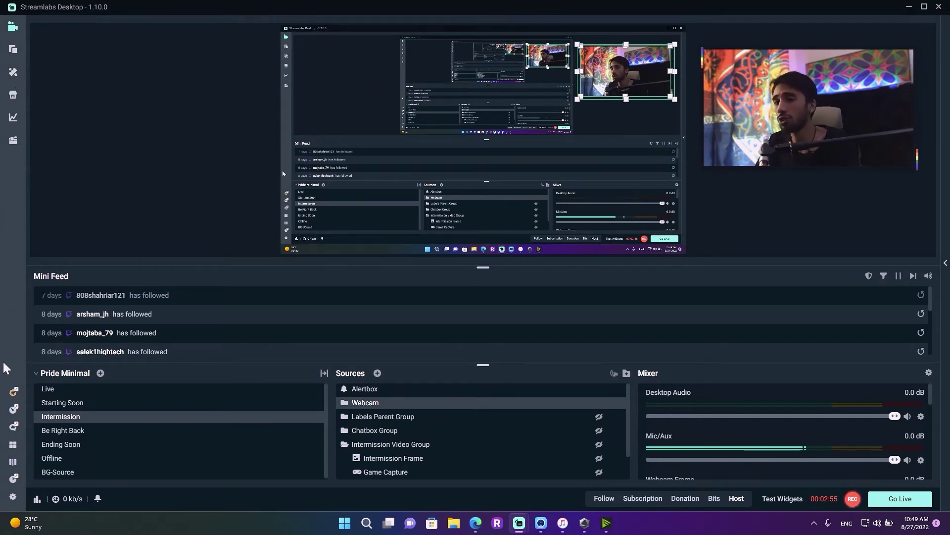
# Step: Enable Studio Mode and transition the Intermission scene with its Game Capture source shown to the live output
pyautogui.click(13, 465)
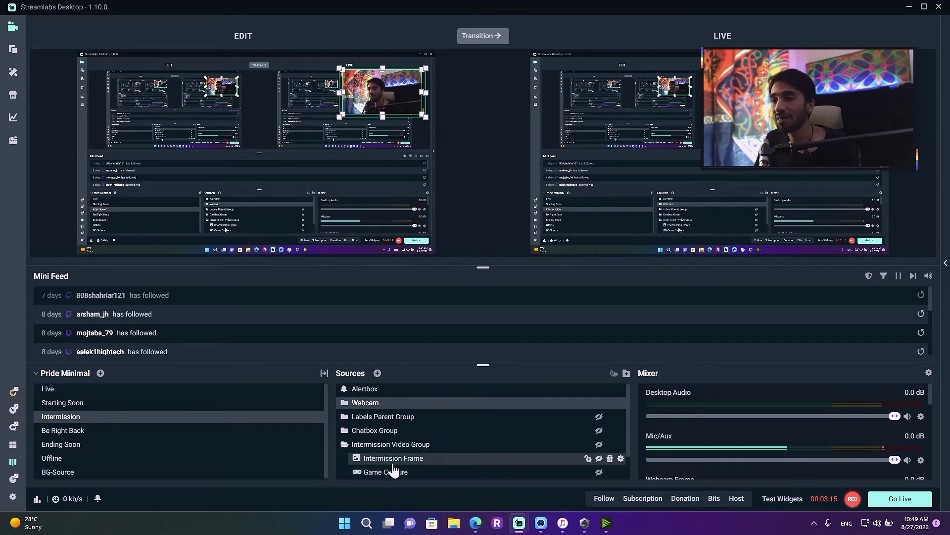
pyautogui.click(599, 473)
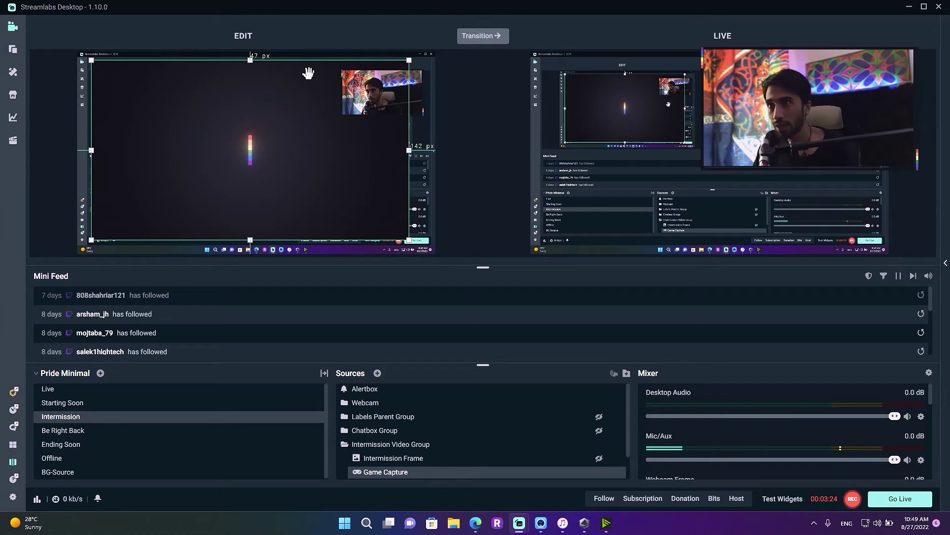
pyautogui.click(489, 43)
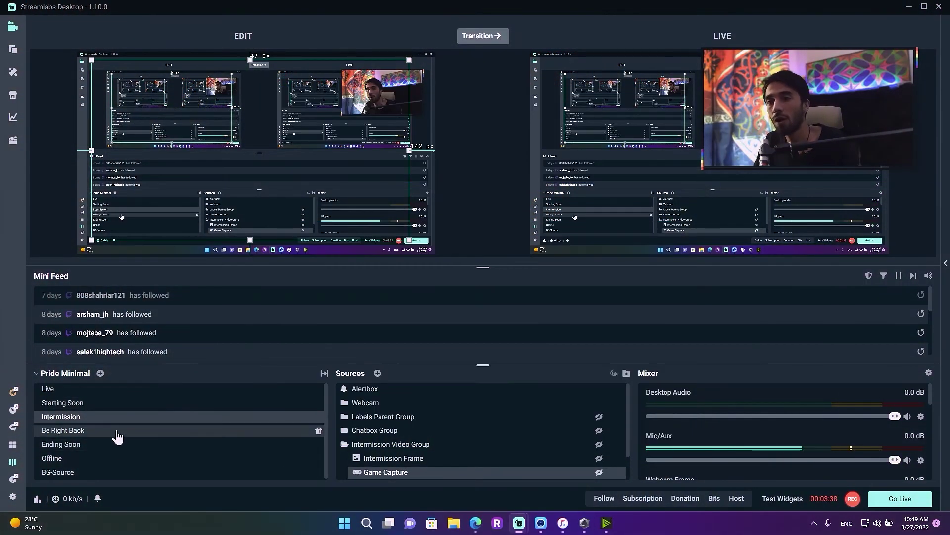
# Step: Hide BG-Source in the Be Right Back scene and transition that scene to the live output
pyautogui.click(117, 430)
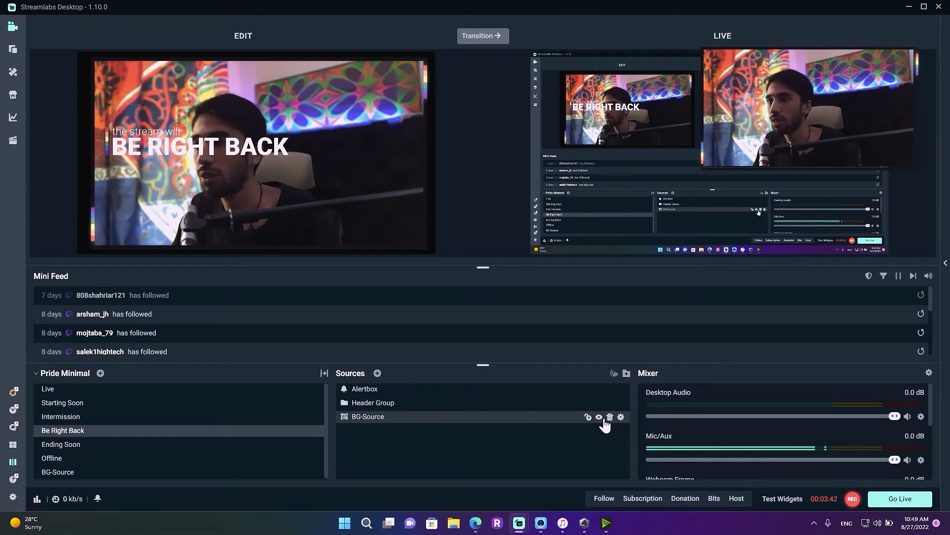
pyautogui.click(599, 417)
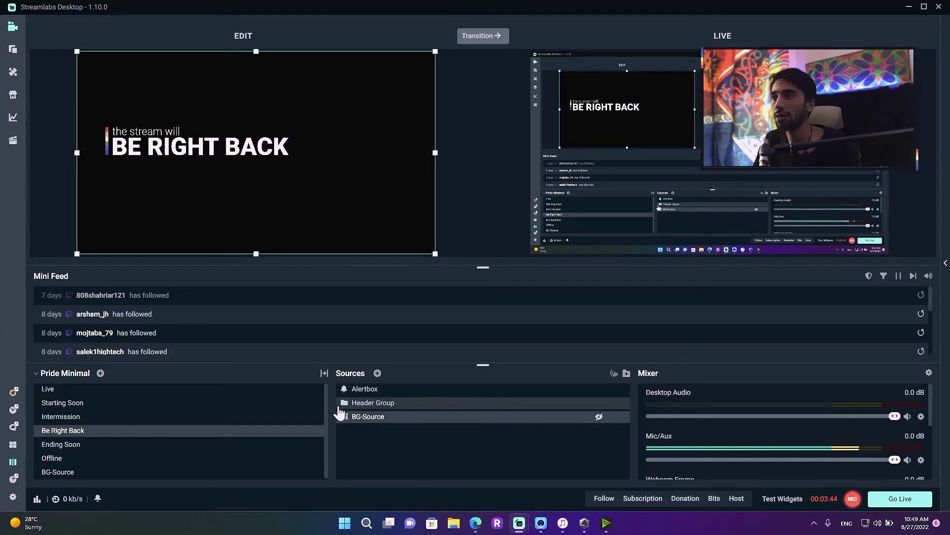
pyautogui.click(483, 38)
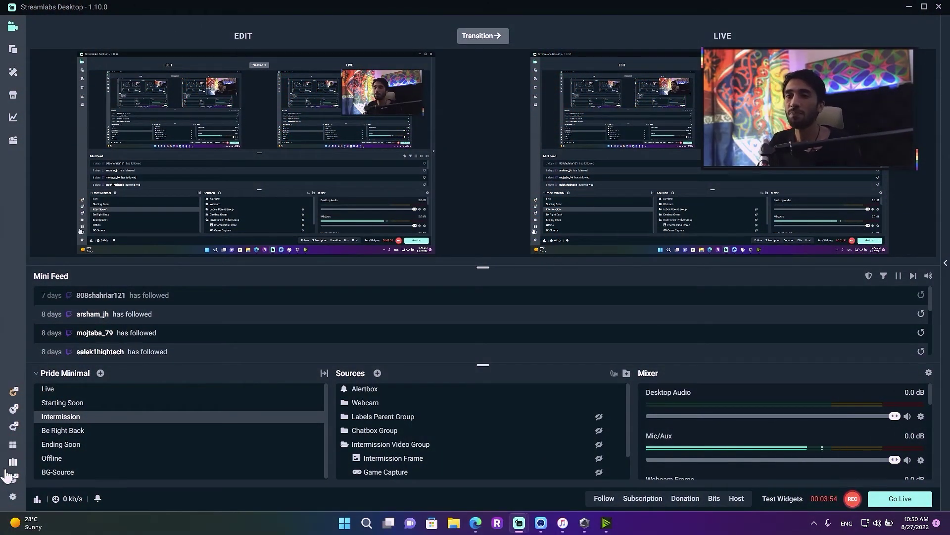
# Step: Open the settings and look through the Game Overlay options and the full list of hotkeys
pyautogui.click(12, 497)
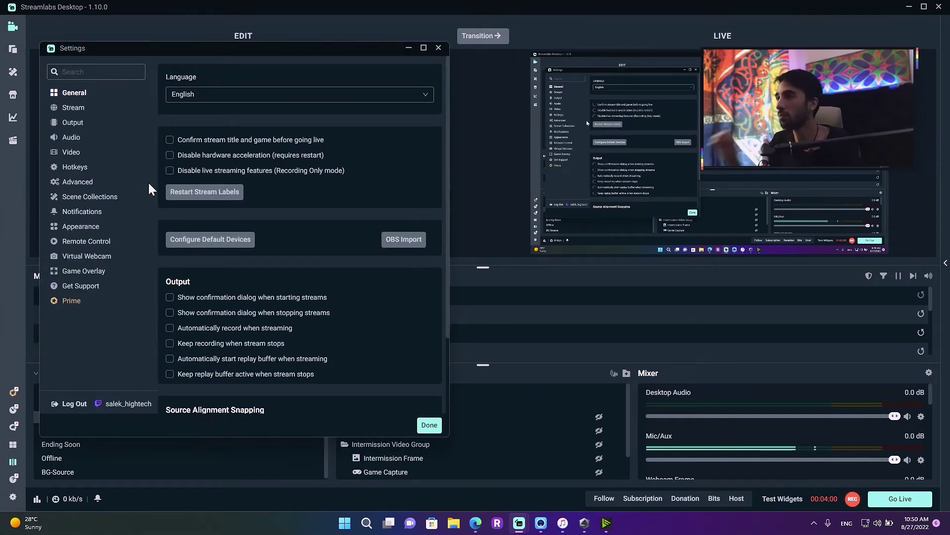
pyautogui.click(87, 274)
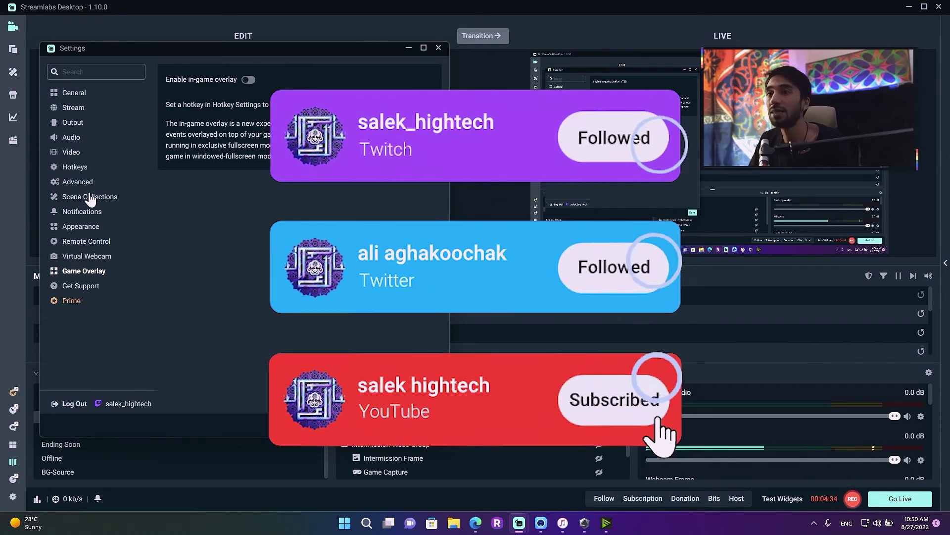
pyautogui.click(75, 168)
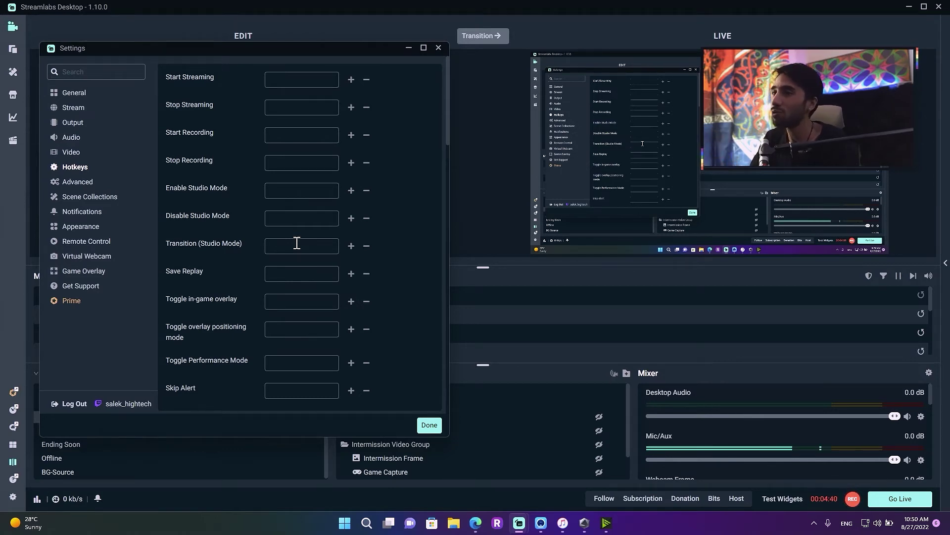
pyautogui.scroll(-15, 313, 238)
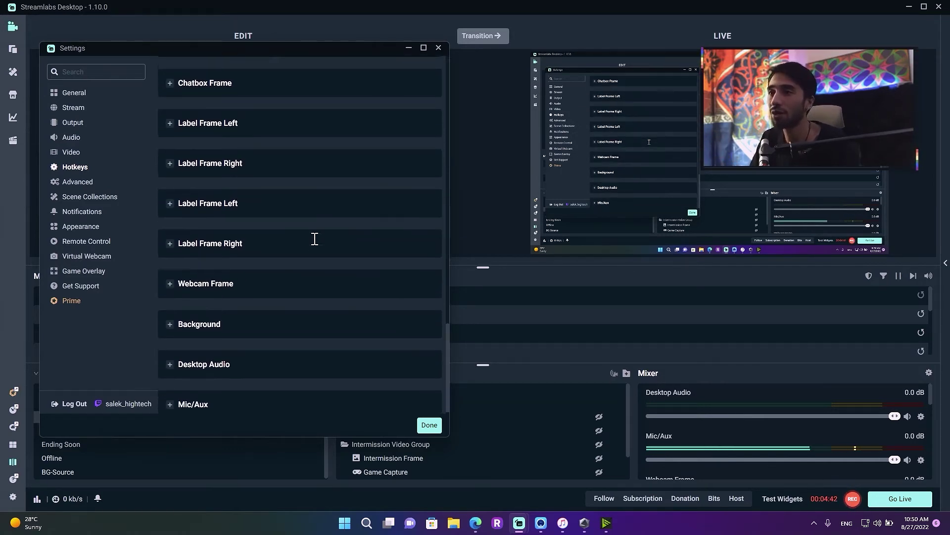
pyautogui.scroll(15, 315, 238)
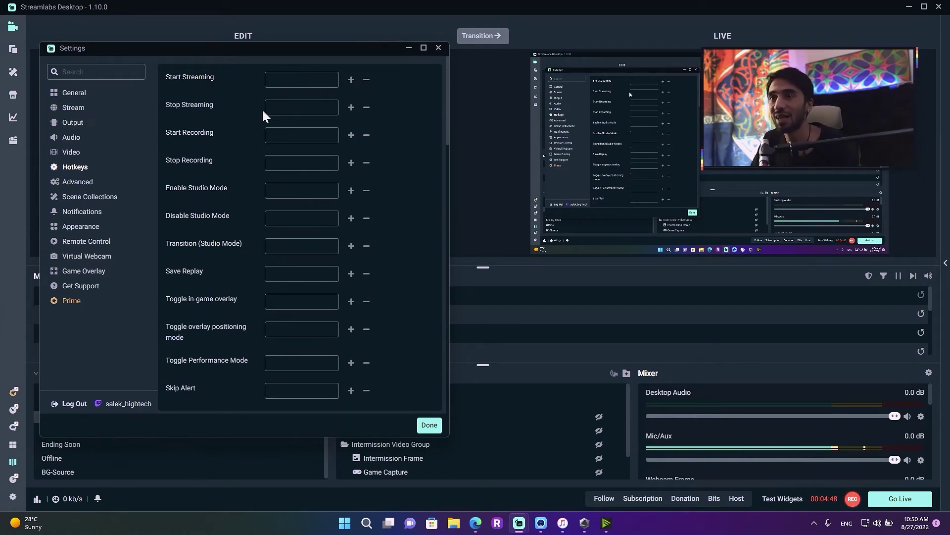
# Step: Add two extra hotkey slots for Start Streaming and assign Numpad2 and Numpad3 to the first two slots
pyautogui.click(351, 80)
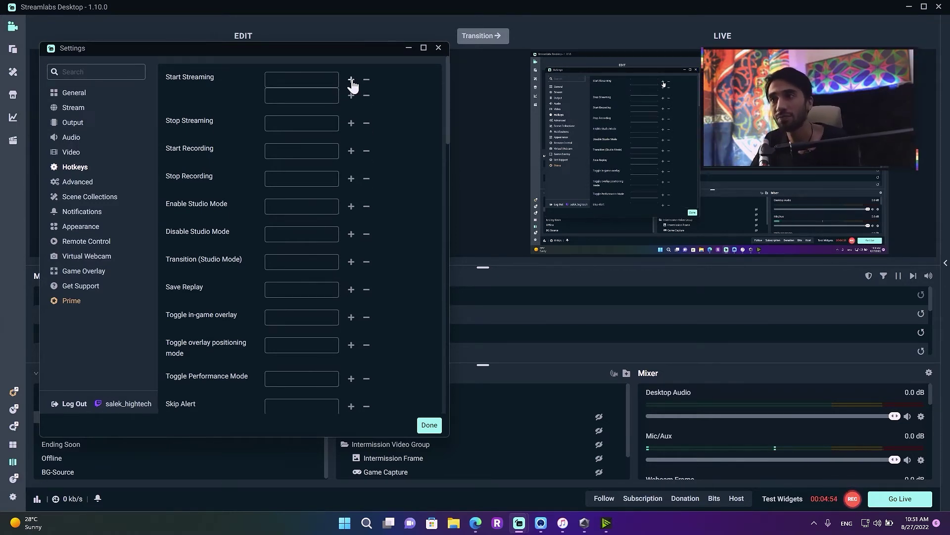
pyautogui.click(351, 80)
pyautogui.click(297, 79)
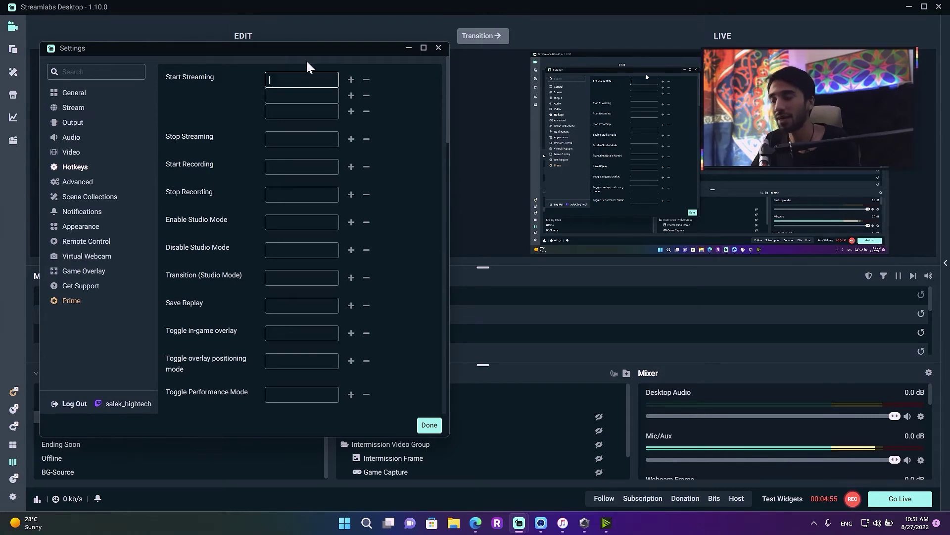
pyautogui.press('KP_2')
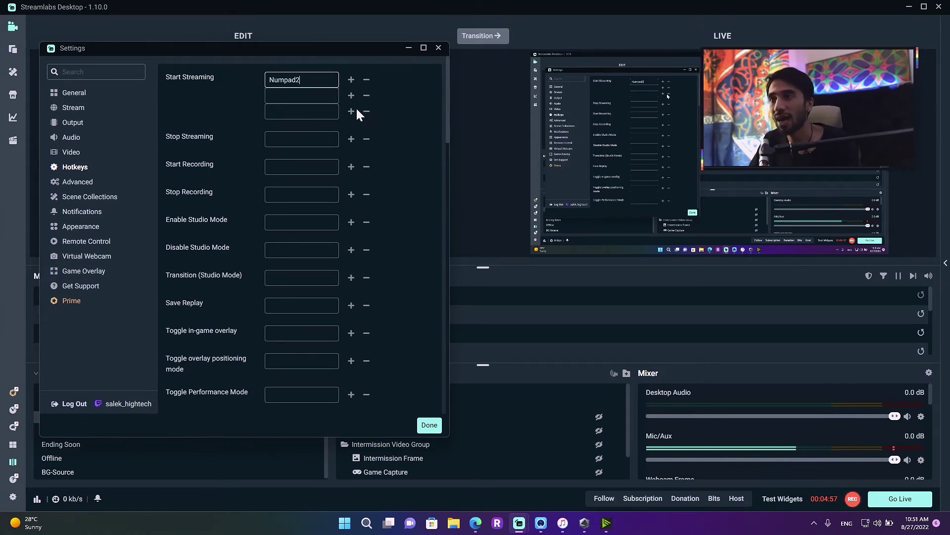
pyautogui.click(281, 99)
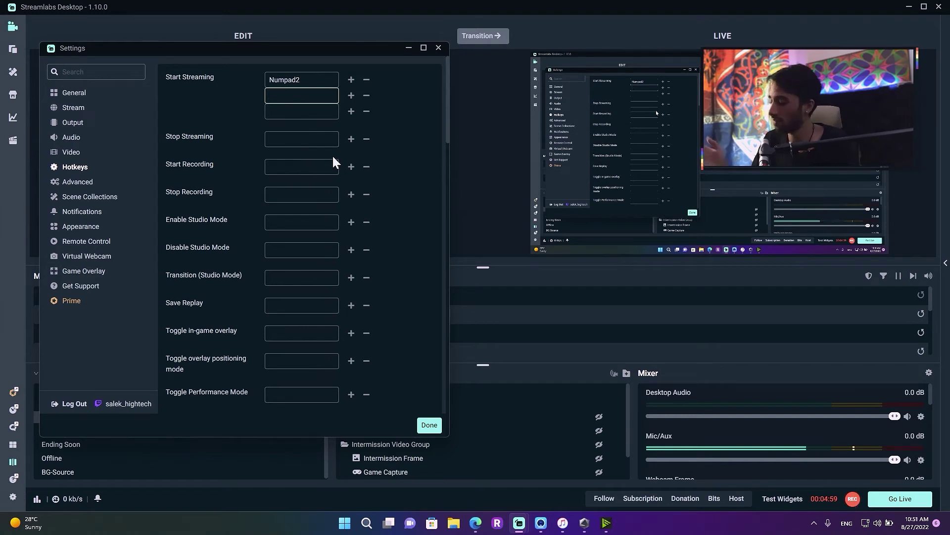
pyautogui.press('KP_3')
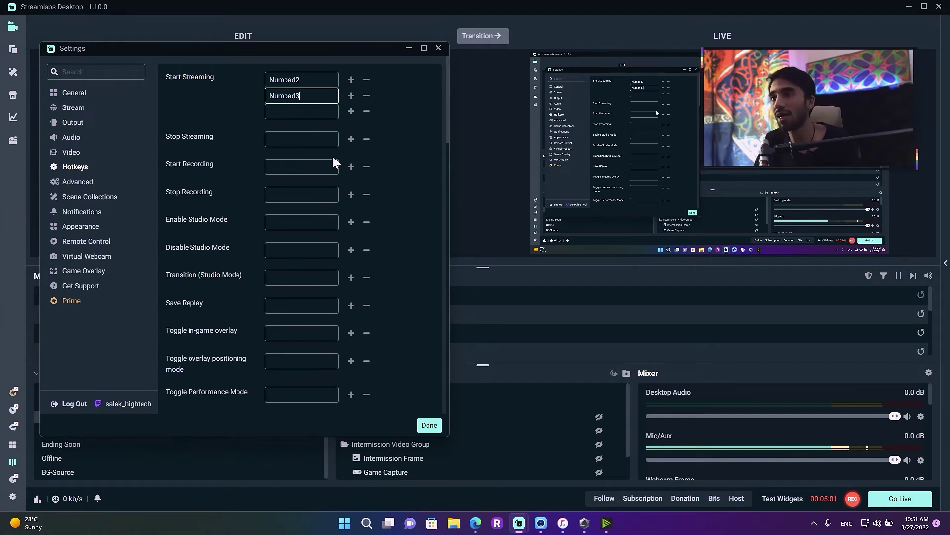
pyautogui.click(312, 112)
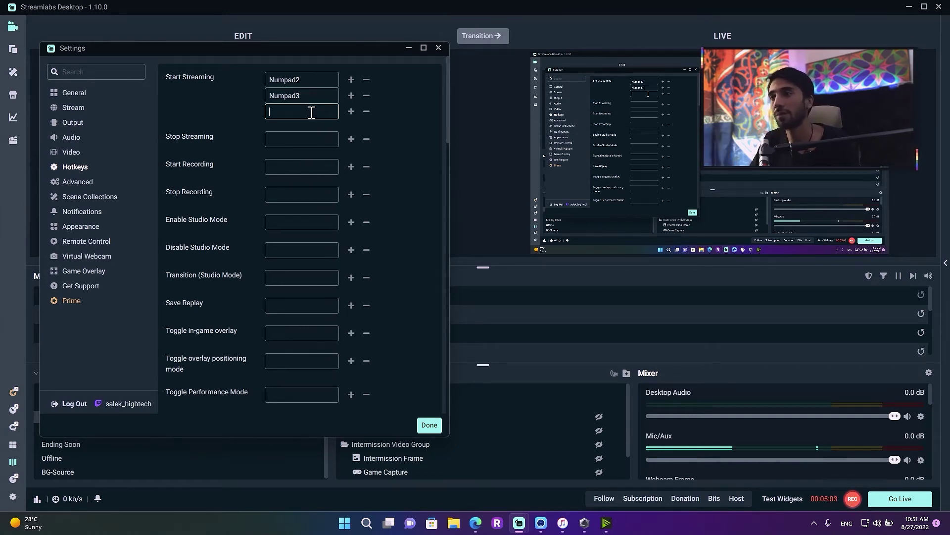
# Step: Remove the extra Start Streaming hotkey slots and clear the remaining Start Streaming hotkey
pyautogui.click(367, 112)
pyautogui.click(367, 95)
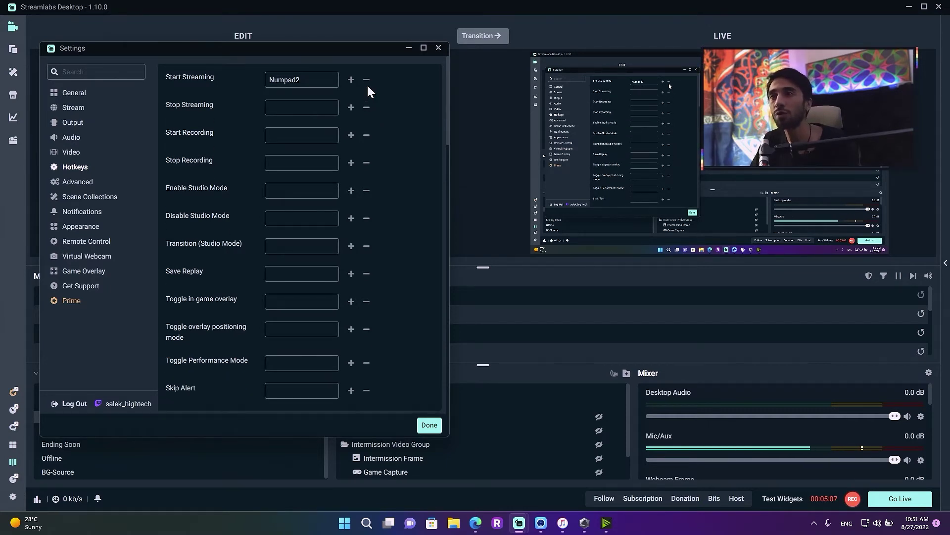
pyautogui.click(367, 84)
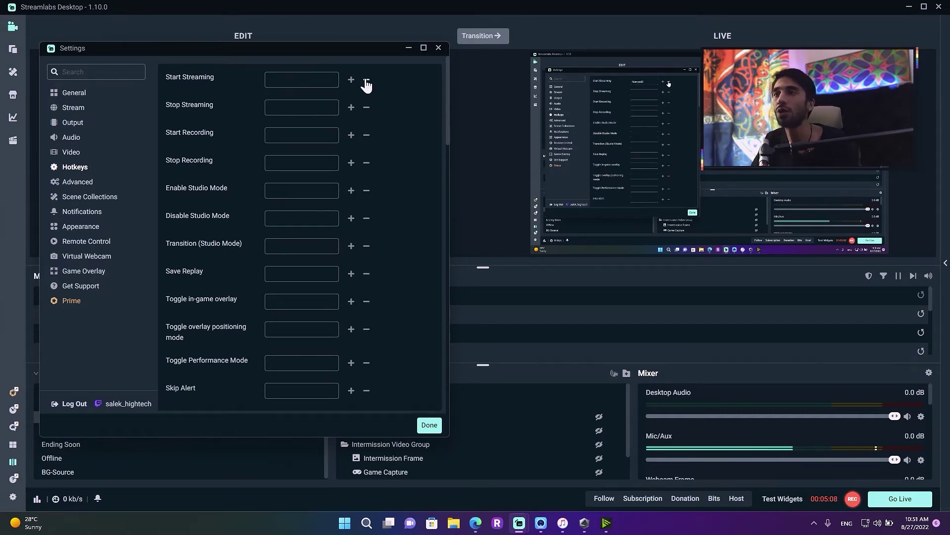
# Step: Assign Numpad5 as the Stop Streaming hotkey, and remove that assignment again
pyautogui.click(289, 105)
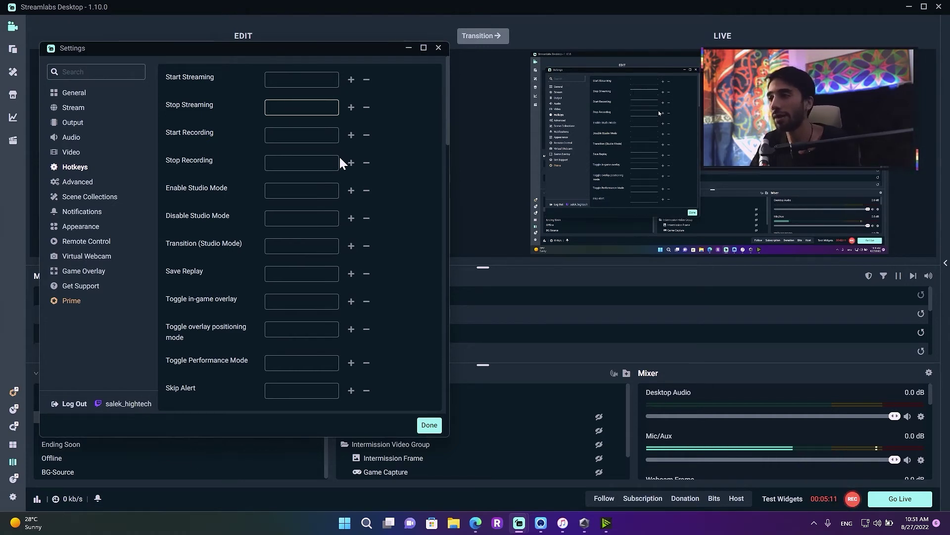
pyautogui.press('KP_5')
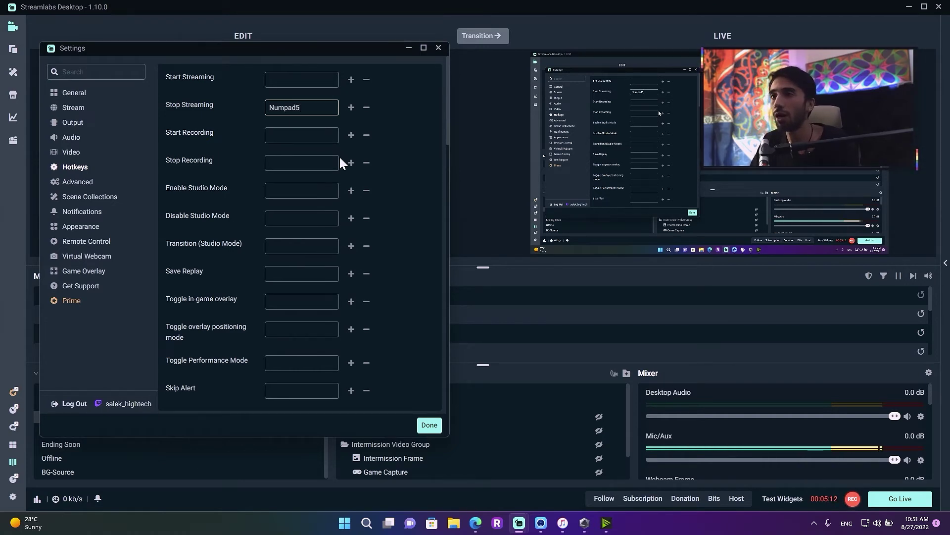
pyautogui.click(367, 108)
# Step: Examine the hotkey options available for the sources of the Live scene
pyautogui.scroll(-3, 287, 273)
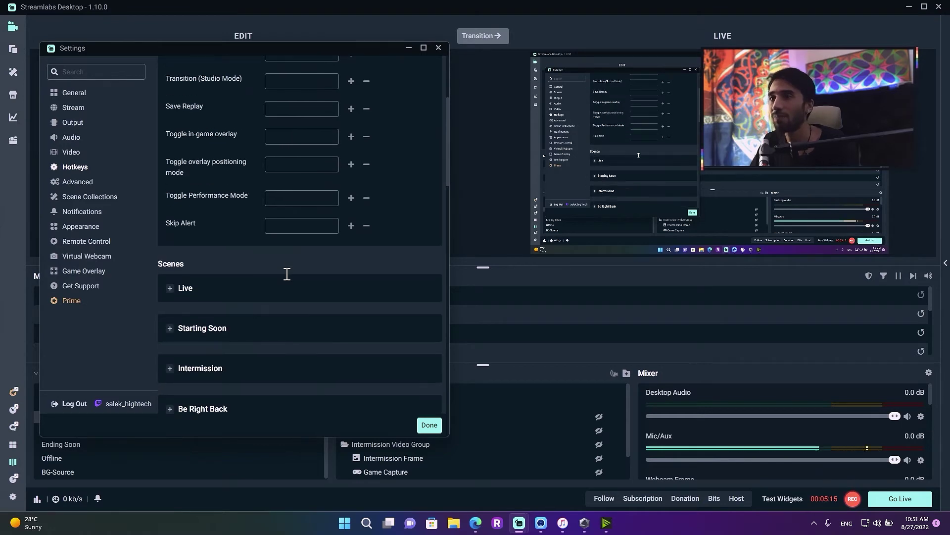
pyautogui.moveTo(447, 177)
pyautogui.mouseDown()
pyautogui.moveTo(440, 218)
pyautogui.moveTo(440, 192)
pyautogui.mouseUp()
pyautogui.click(173, 171)
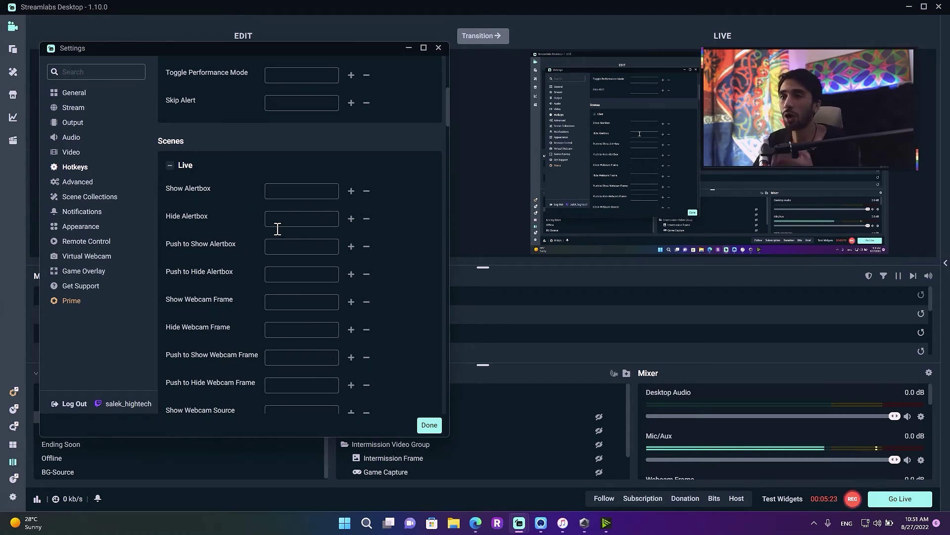
pyautogui.moveTo(446, 121); pyautogui.dragTo(427, 64)
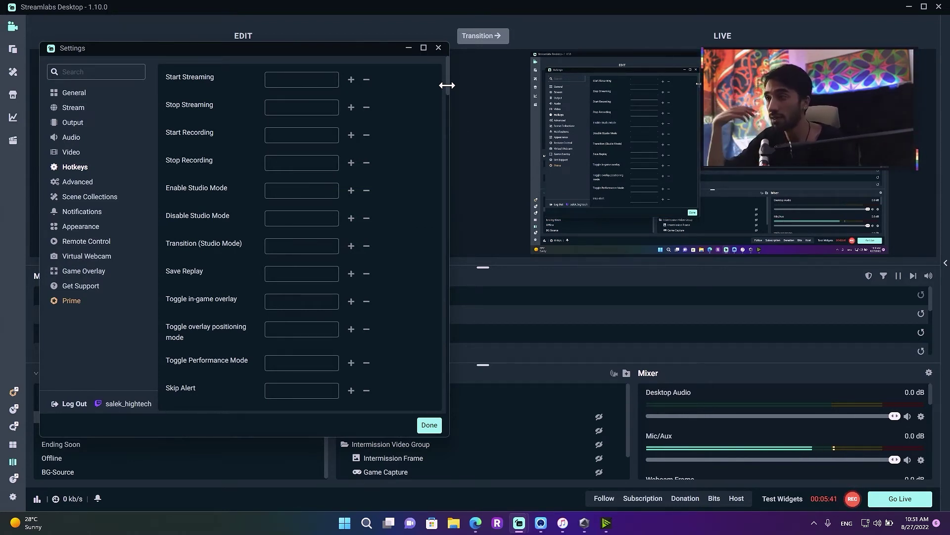
# Step: Review the Process Priority choices in the Advanced settings and keep it at Normal
pyautogui.click(78, 183)
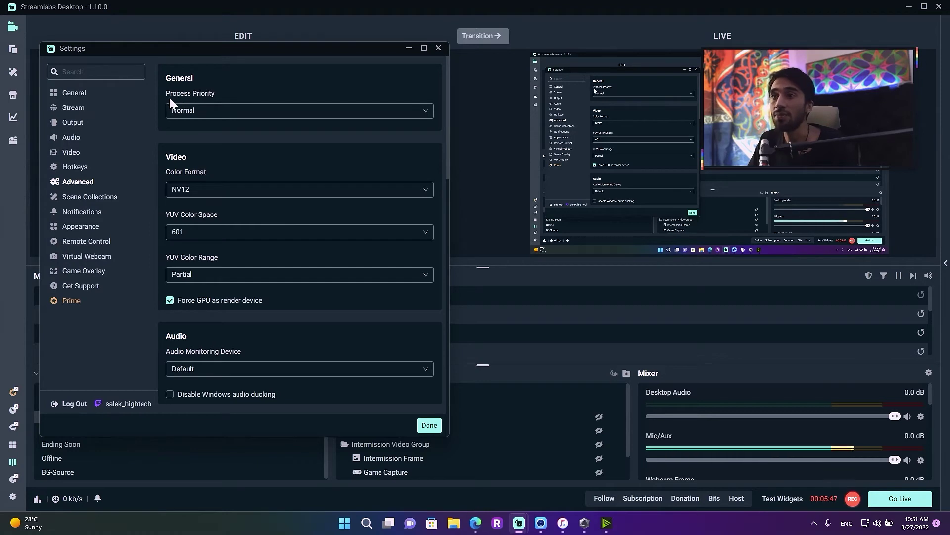
pyautogui.click(217, 115)
pyautogui.click(340, 73)
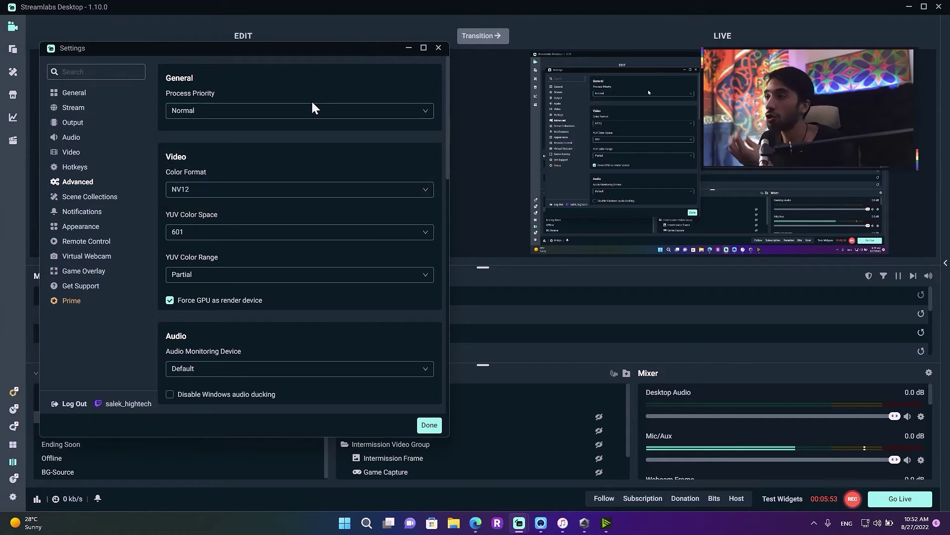
pyautogui.click(241, 116)
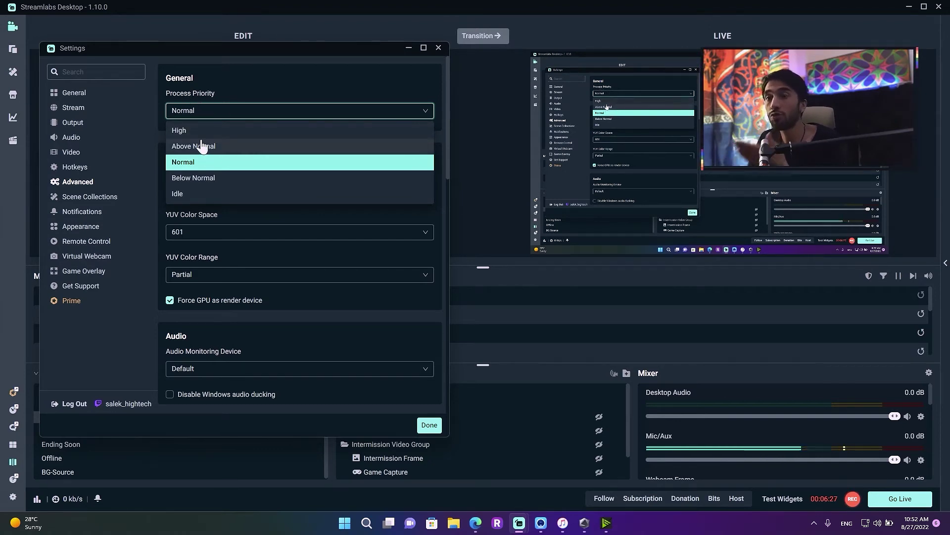
pyautogui.click(219, 165)
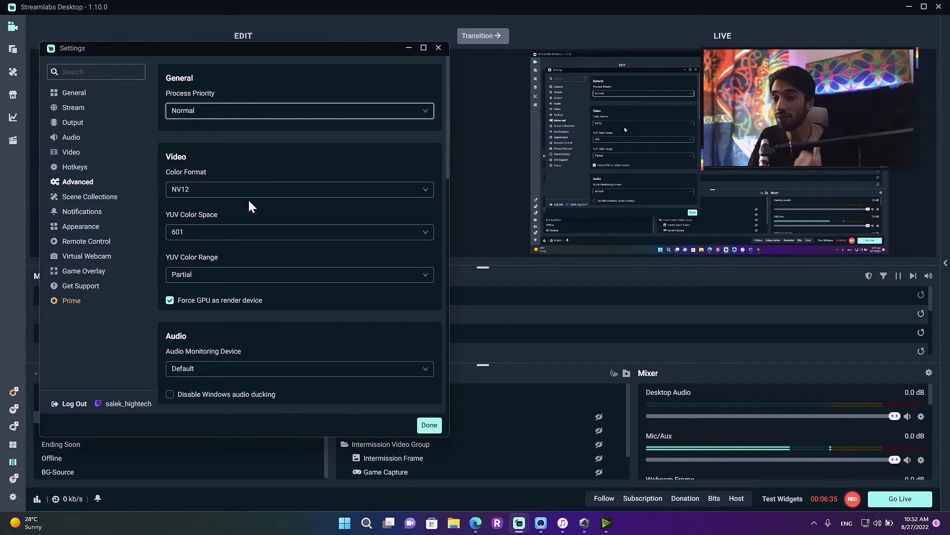
# Step: Review the Color Format and YUV Color Range choices in the Advanced video settings, keeping NV12 and Partial
pyautogui.click(248, 195)
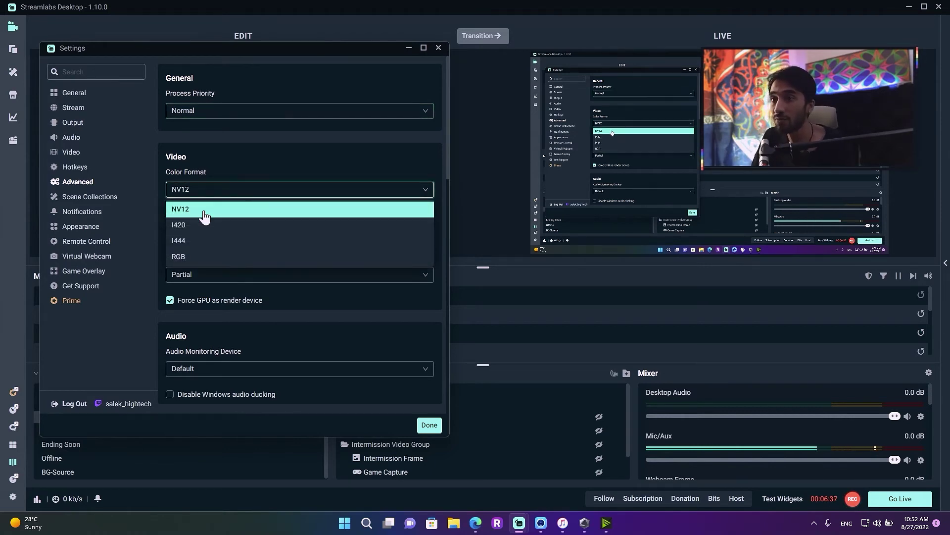
pyautogui.click(240, 206)
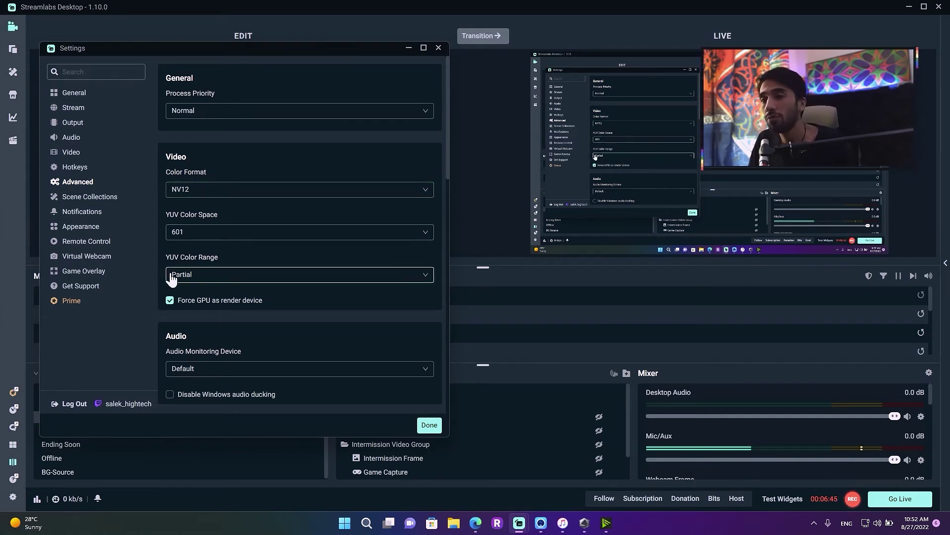
pyautogui.click(229, 276)
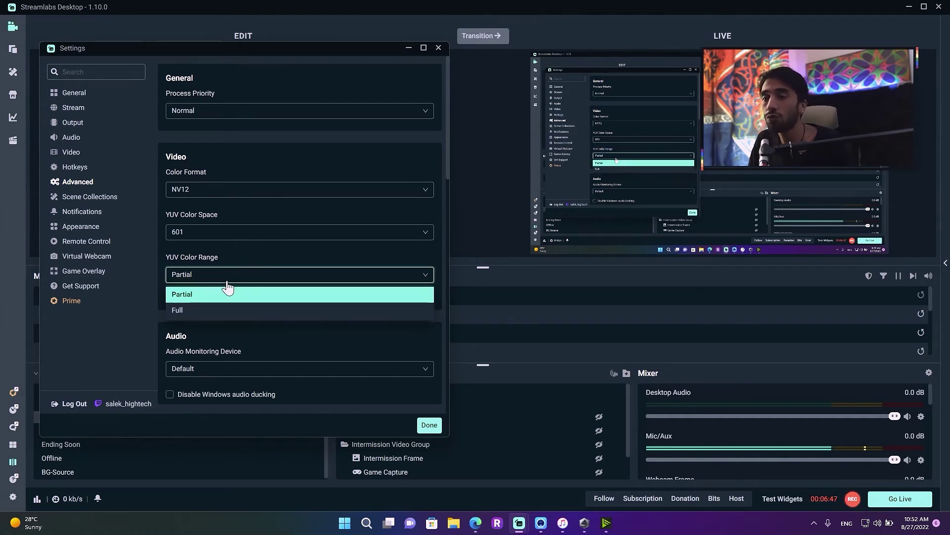
pyautogui.click(308, 245)
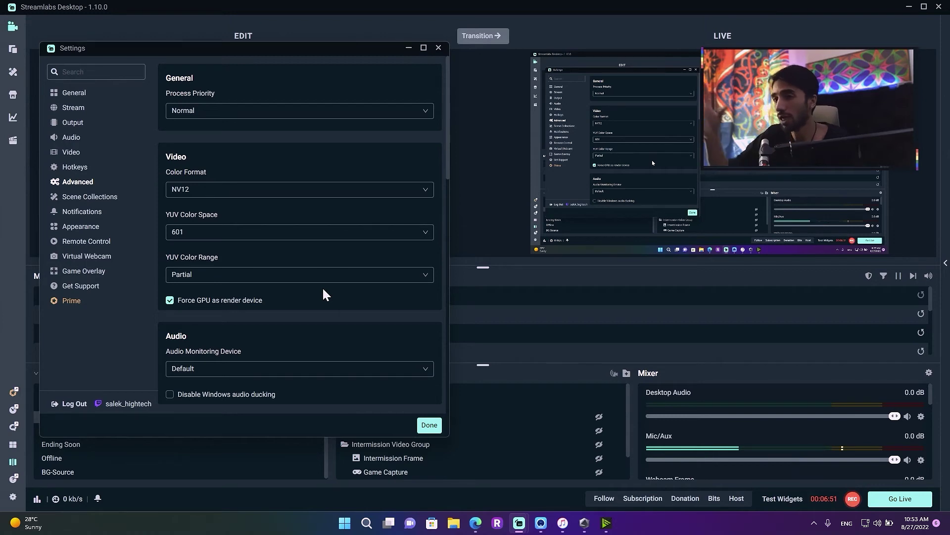
pyautogui.scroll(-2, 357, 312)
pyautogui.scroll(-4, 354, 315)
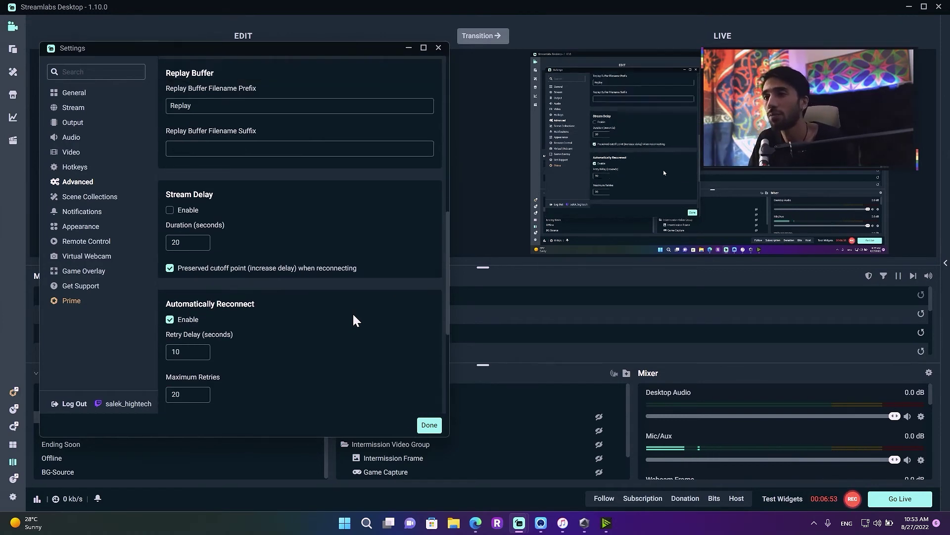
pyautogui.scroll(6, 336, 309)
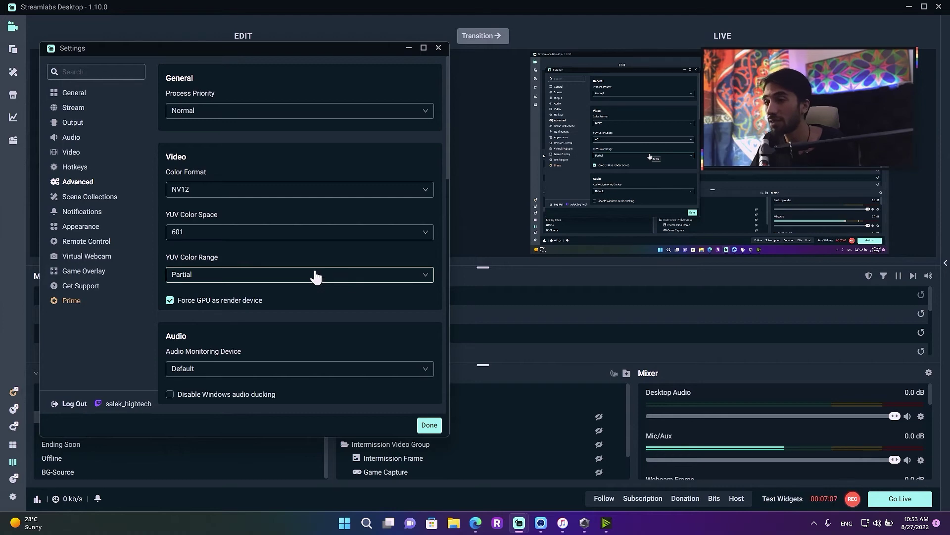
# Step: Review the Audio Monitoring Device choices in the Advanced settings and keep it at Default
pyautogui.scroll(-3, 317, 275)
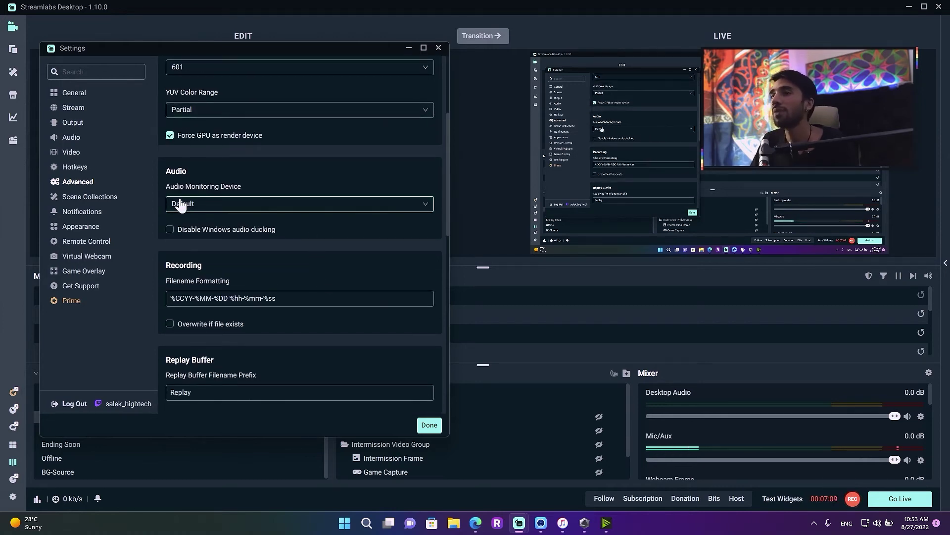
pyautogui.click(247, 207)
pyautogui.click(317, 204)
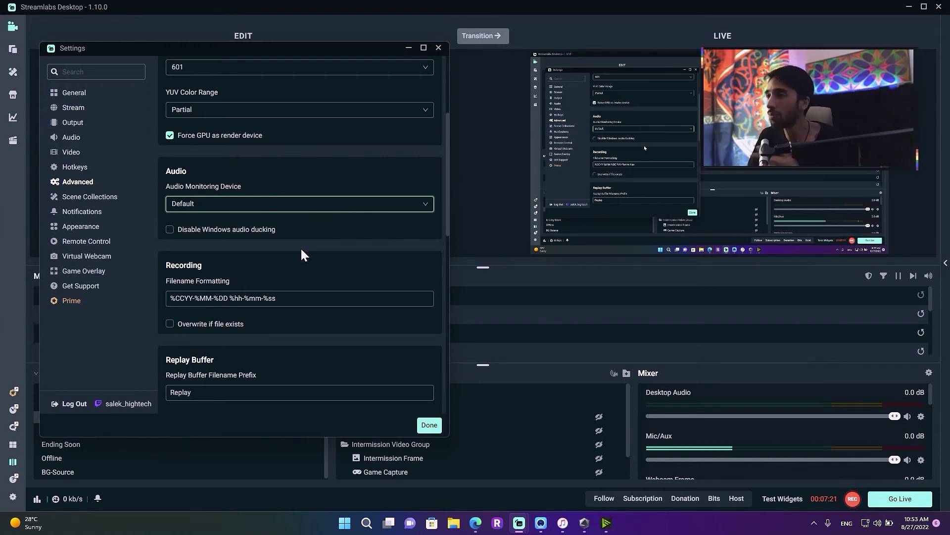
pyautogui.click(293, 207)
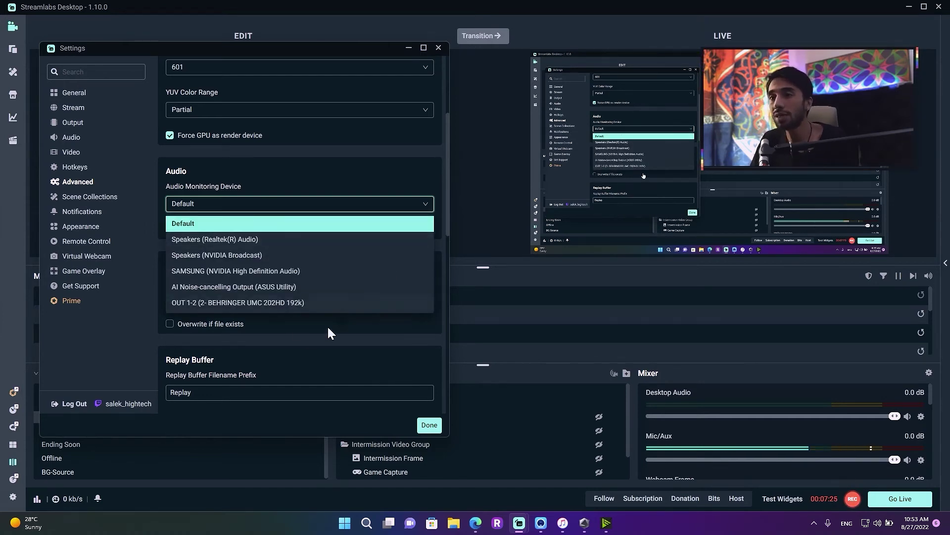
pyautogui.click(267, 204)
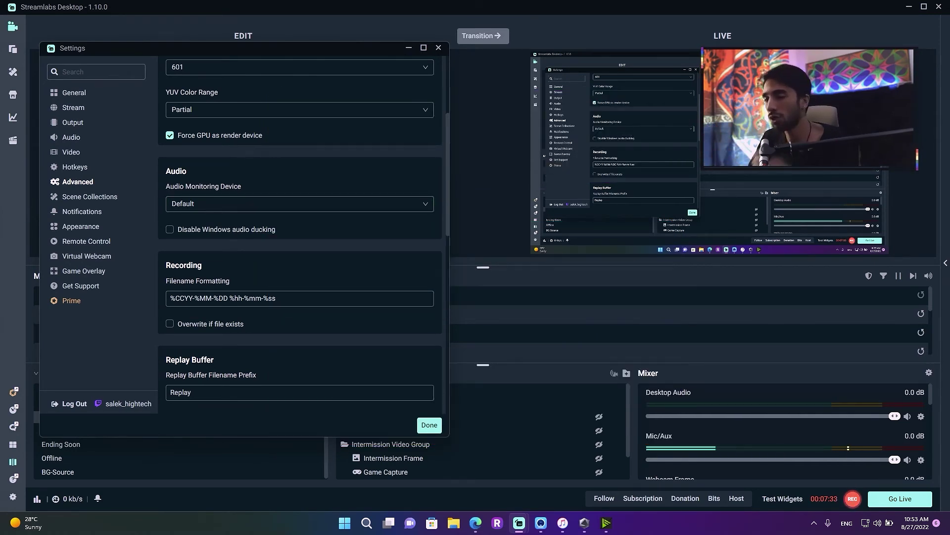
# Step: Examine the Recording, Replay Buffer, Stream Delay and Automatically Reconnect options in the Advanced settings
pyautogui.scroll(-3, 366, 294)
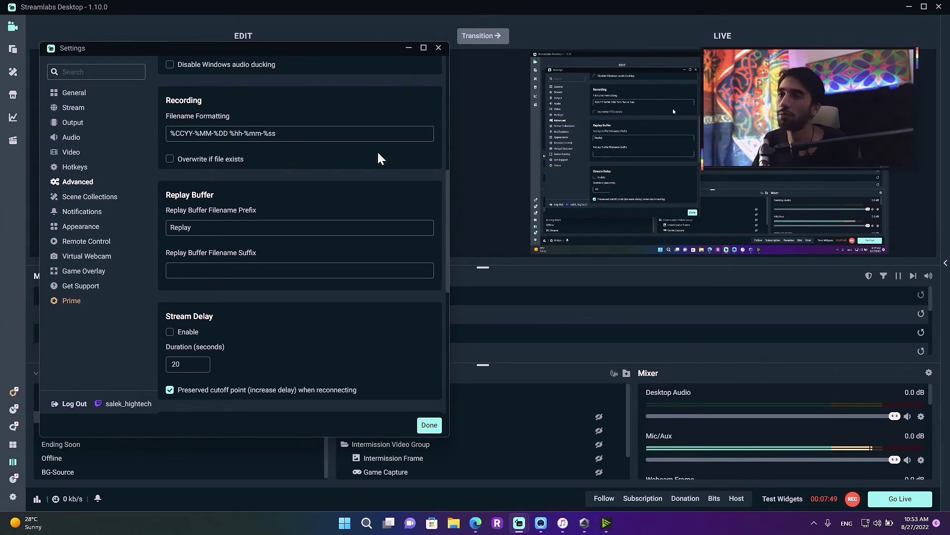
pyautogui.scroll(-3, 331, 198)
pyautogui.scroll(3, 319, 186)
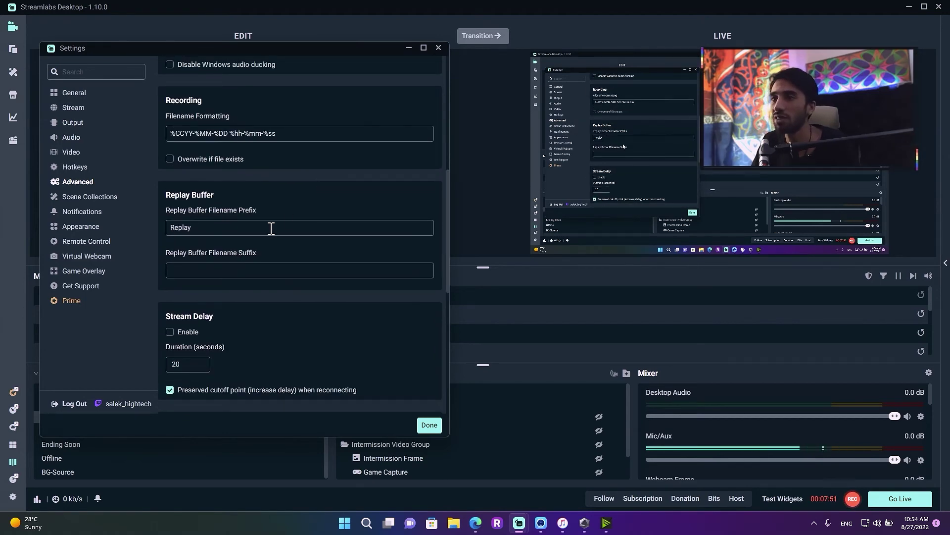
pyautogui.scroll(-3, 297, 220)
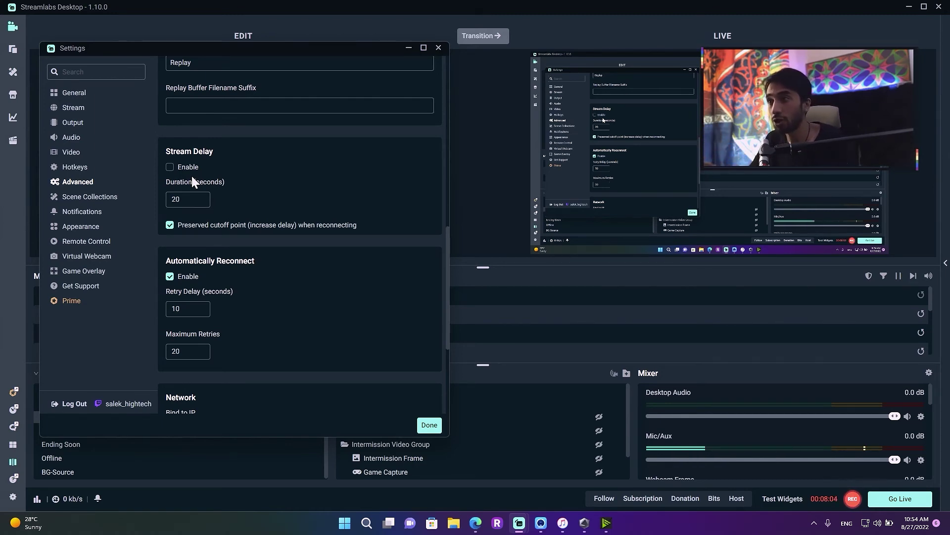
pyautogui.scroll(4, 207, 183)
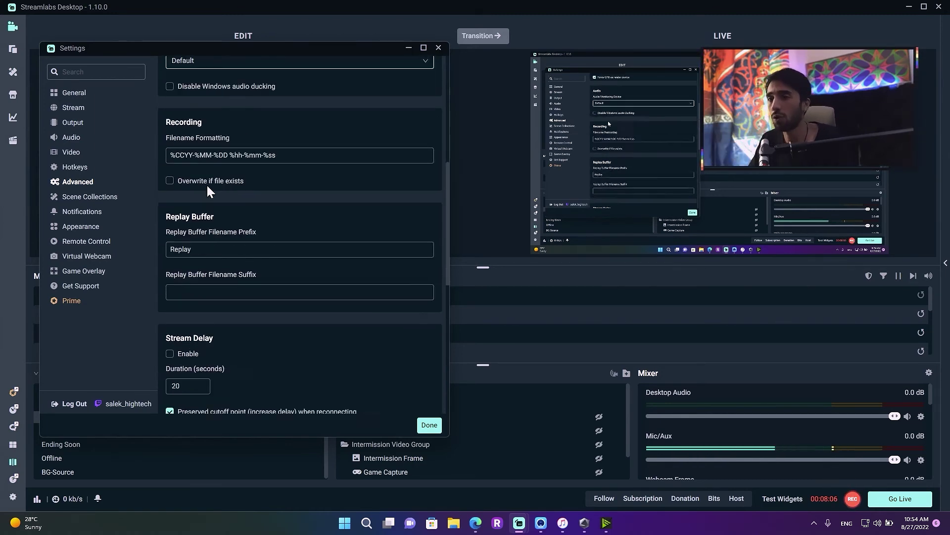
pyautogui.scroll(-7, 237, 218)
pyautogui.scroll(3, 325, 250)
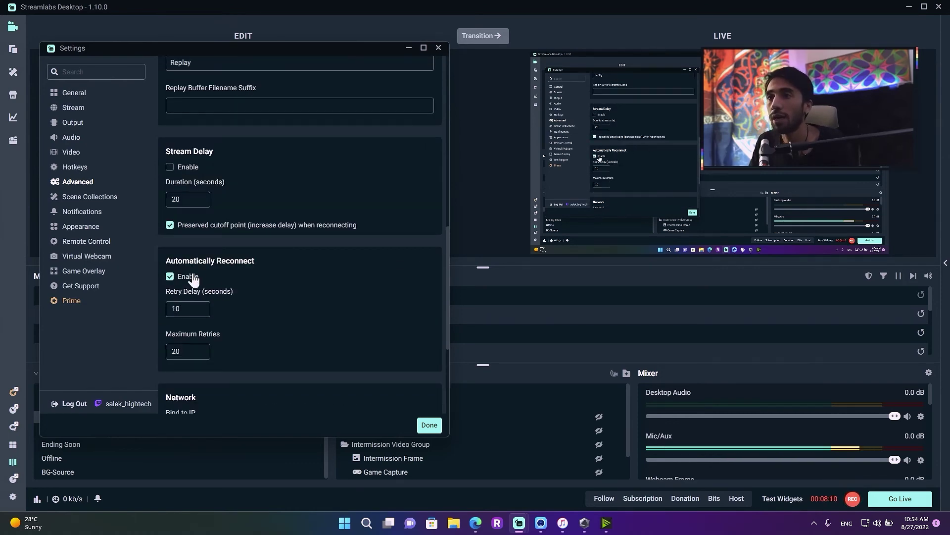
pyautogui.scroll(-3, 187, 276)
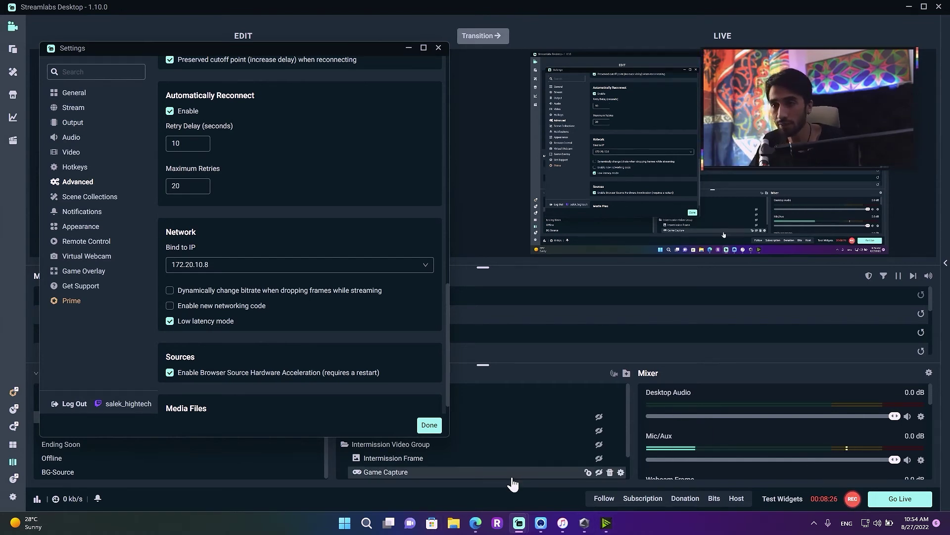
pyautogui.scroll(-1, 227, 282)
pyautogui.scroll(-1, 228, 282)
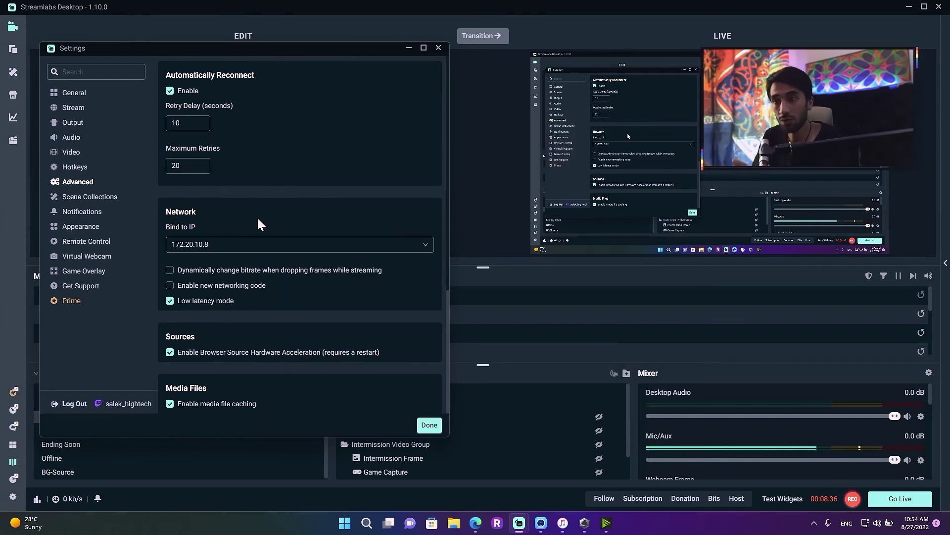
# Step: Review the addresses offered for Bind to IP in the Network settings without changing the selection
pyautogui.click(252, 245)
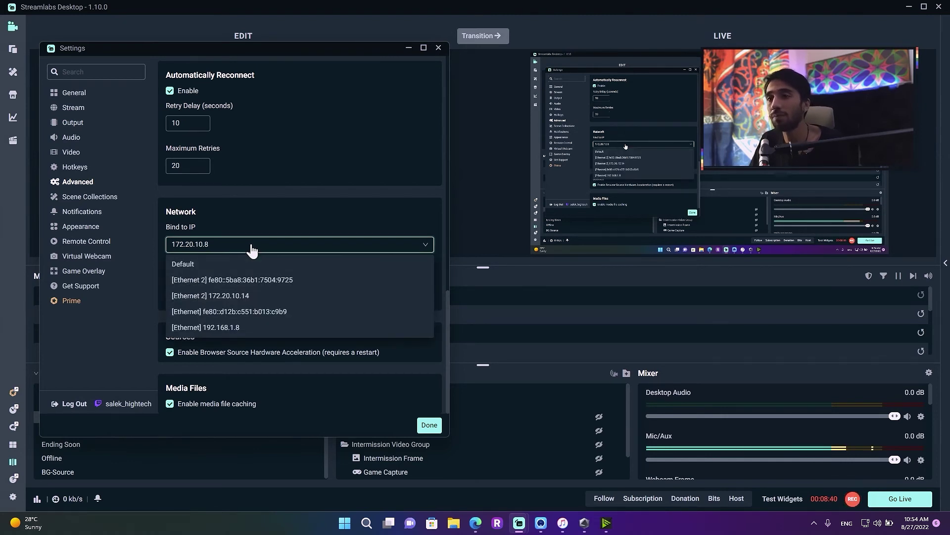
pyautogui.click(252, 247)
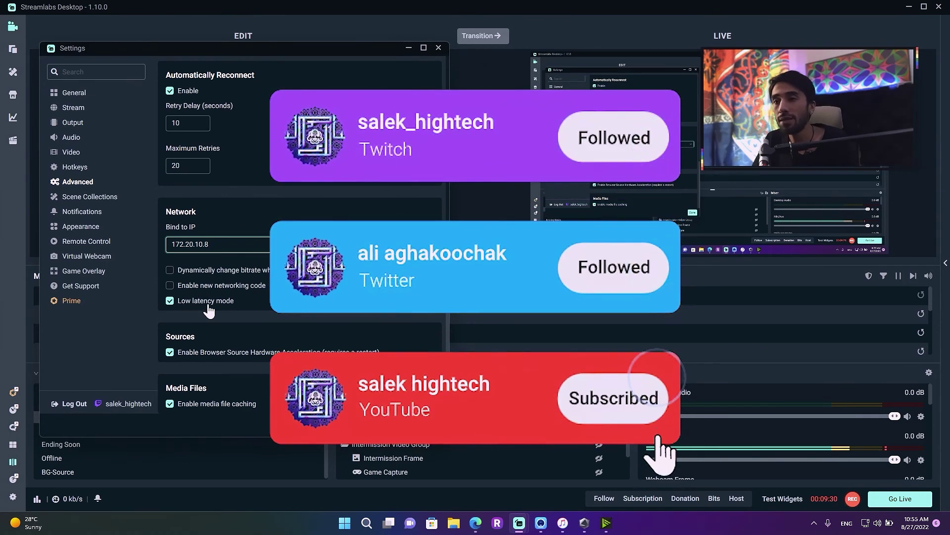
pyautogui.click(233, 244)
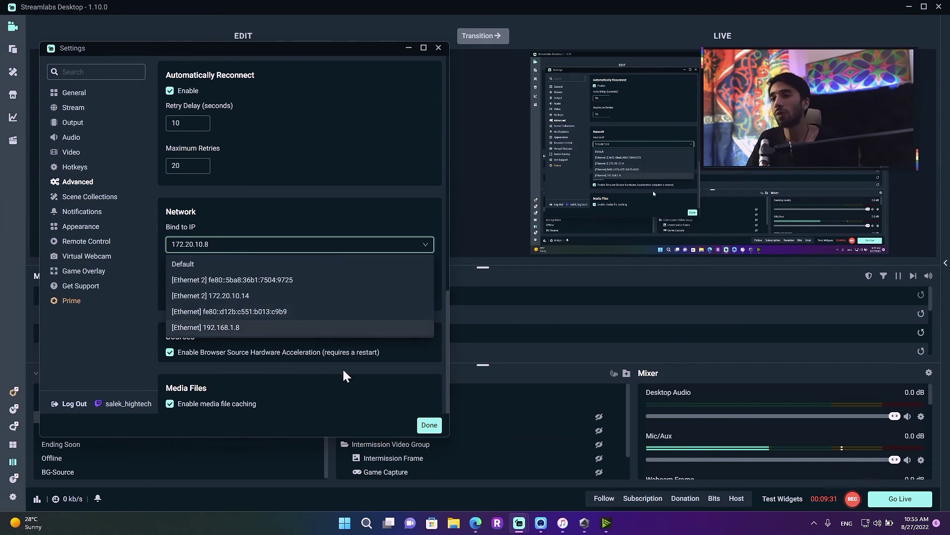
pyautogui.click(382, 238)
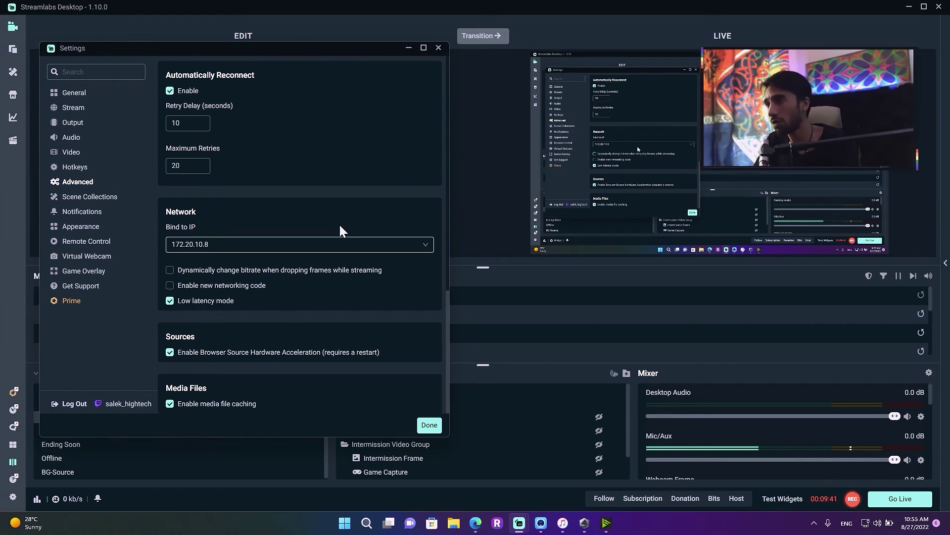
pyautogui.scroll(5, 302, 313)
pyautogui.scroll(-5, 327, 314)
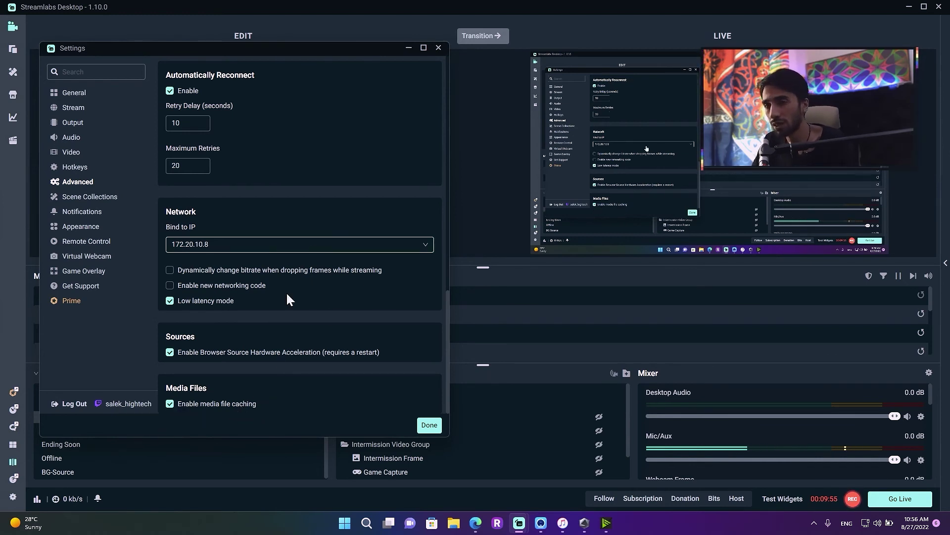
# Step: Look at the Scene Collections settings, then try the Day theme in the Appearance settings and switch back to Night
pyautogui.click(106, 198)
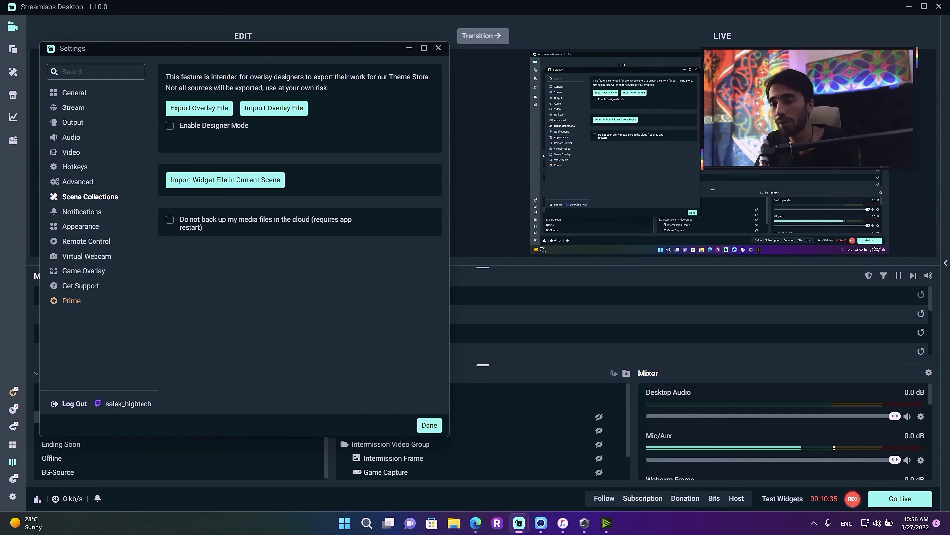
pyautogui.click(81, 226)
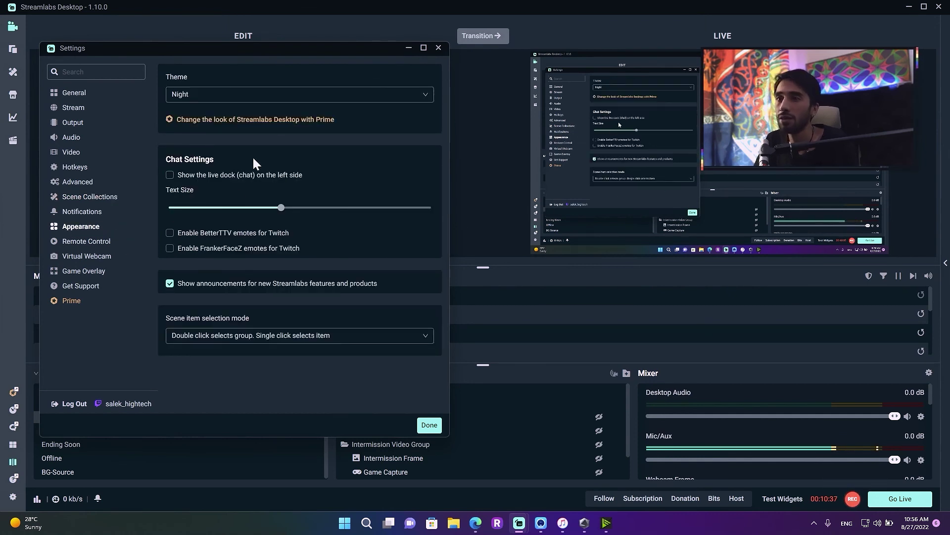
pyautogui.click(259, 99)
pyautogui.click(243, 129)
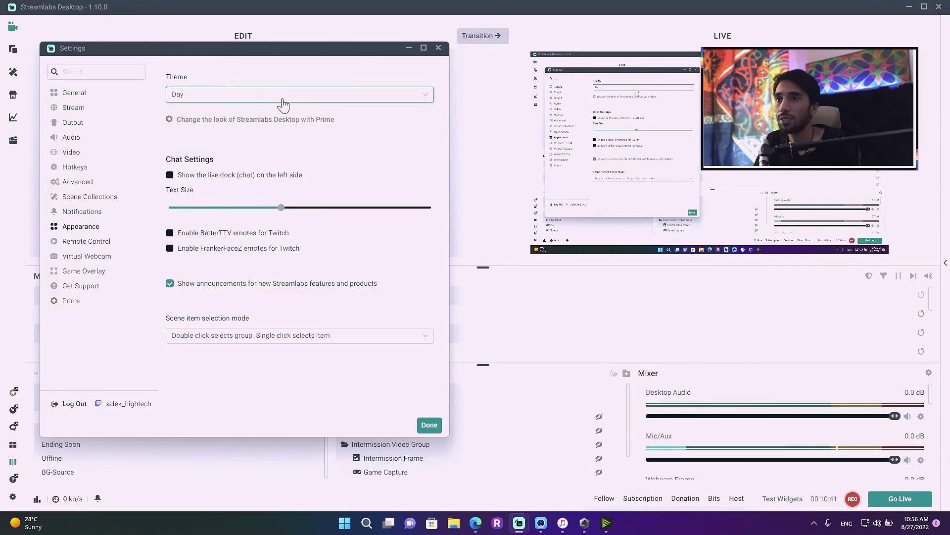
pyautogui.click(282, 99)
pyautogui.click(267, 117)
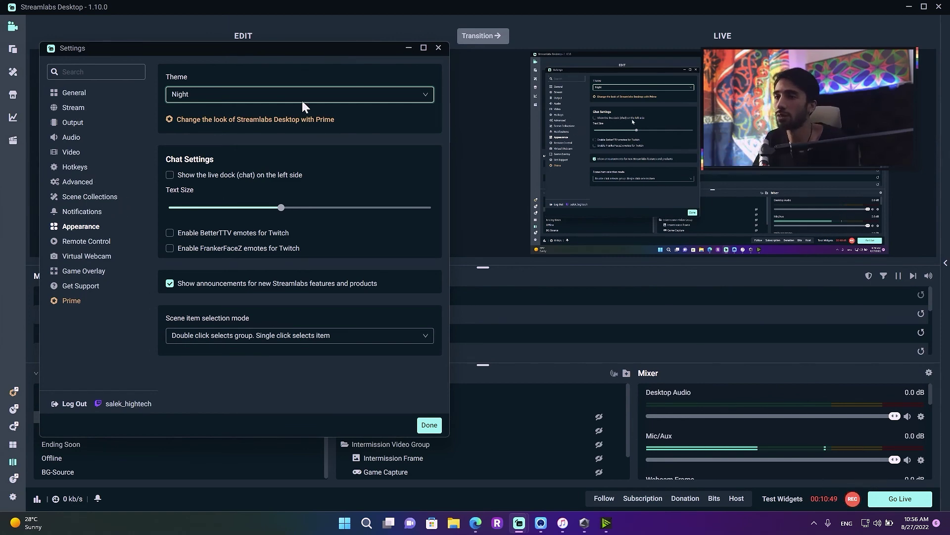
# Step: Close the settings window and turn off Studio Mode to return to the single scene preview
pyautogui.click(438, 48)
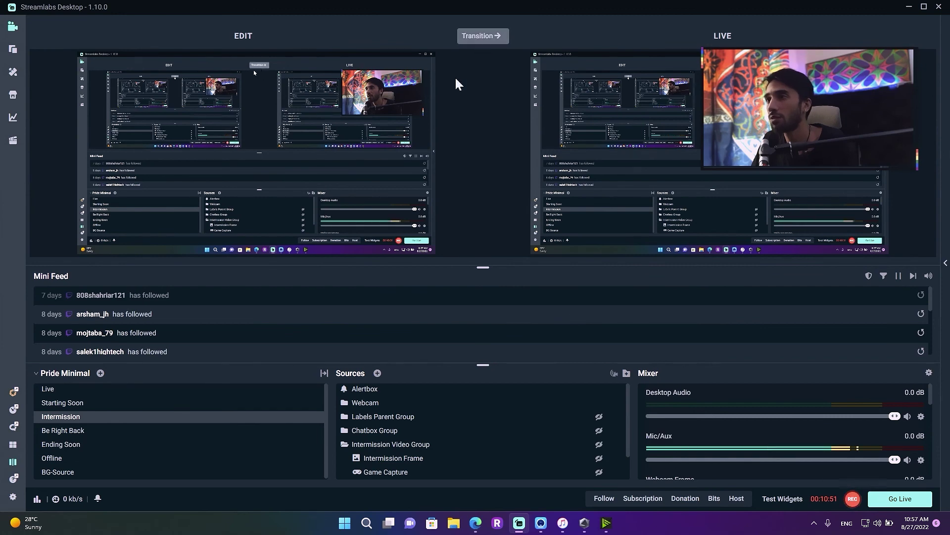
pyautogui.click(12, 462)
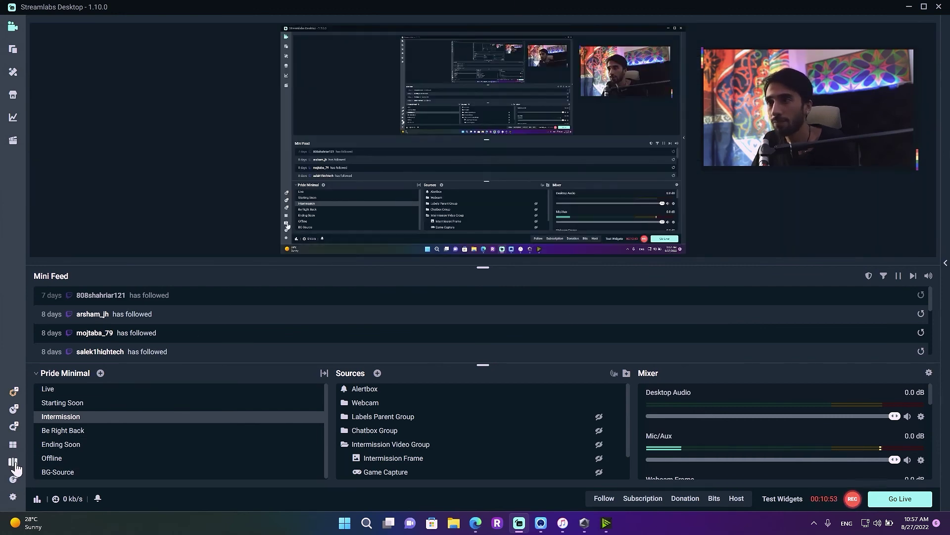
pyautogui.click(13, 462)
pyautogui.click(12, 461)
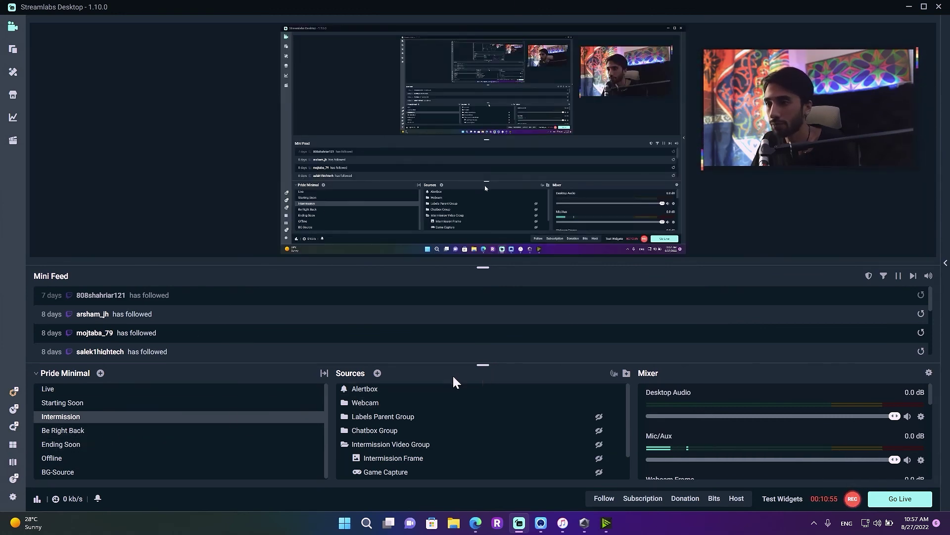
# Step: Examine the source types and widgets available for the Intermission scene, and close the source chooser without adding one
pyautogui.click(377, 372)
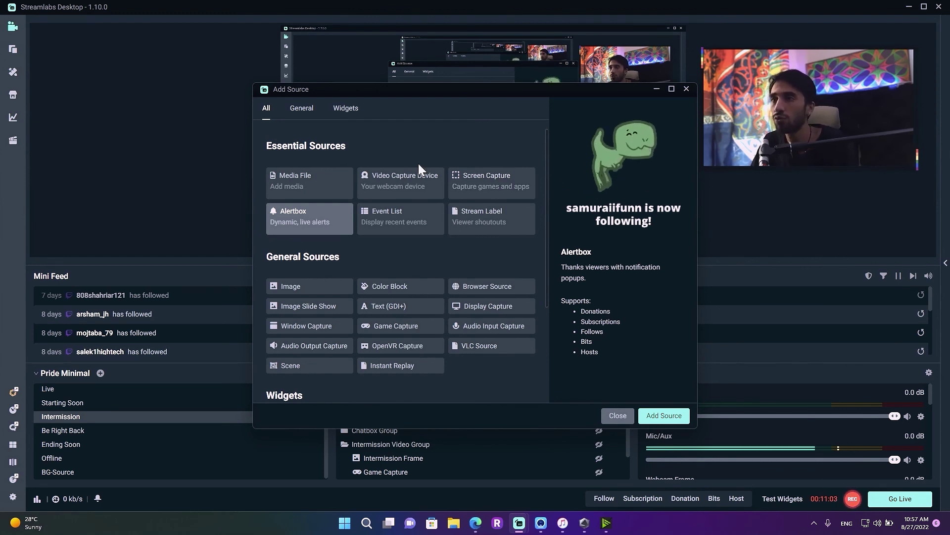
pyautogui.click(346, 108)
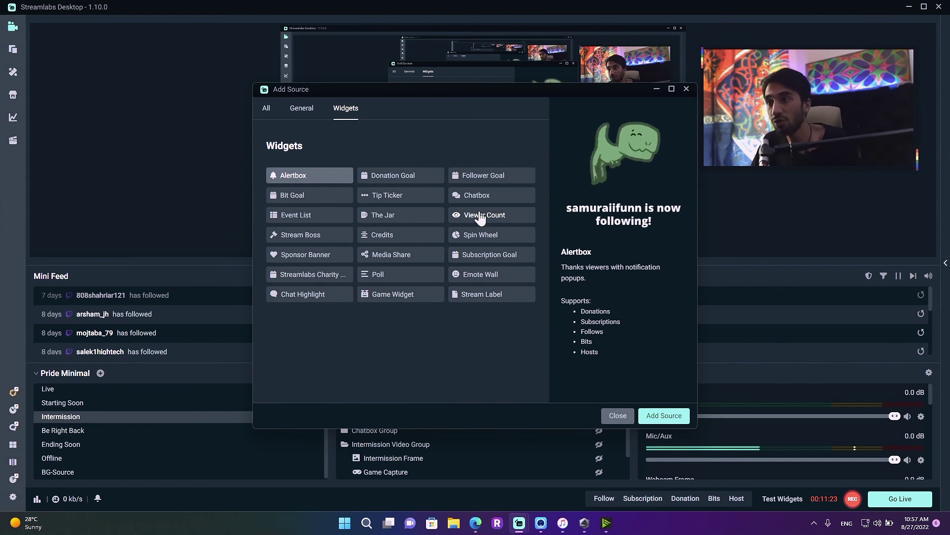
pyautogui.rightClick(329, 320)
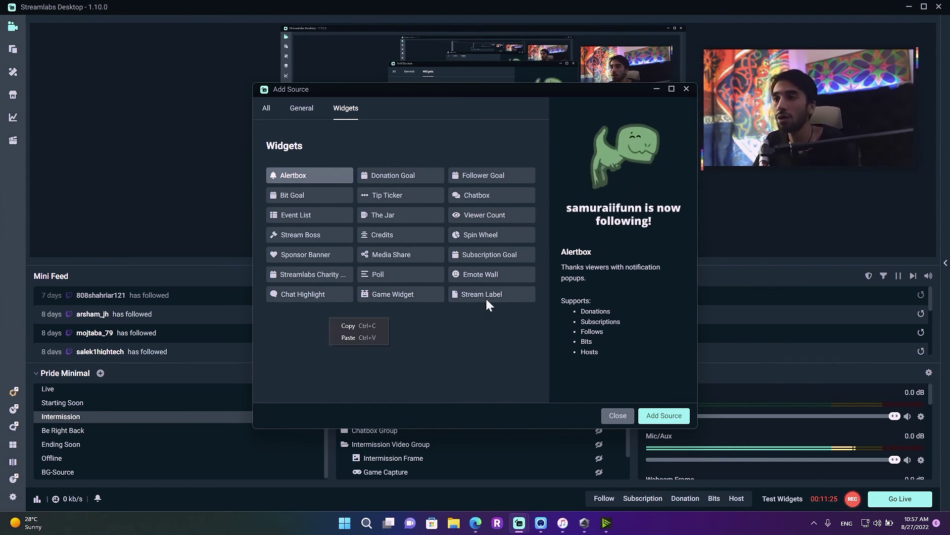
pyautogui.click(455, 391)
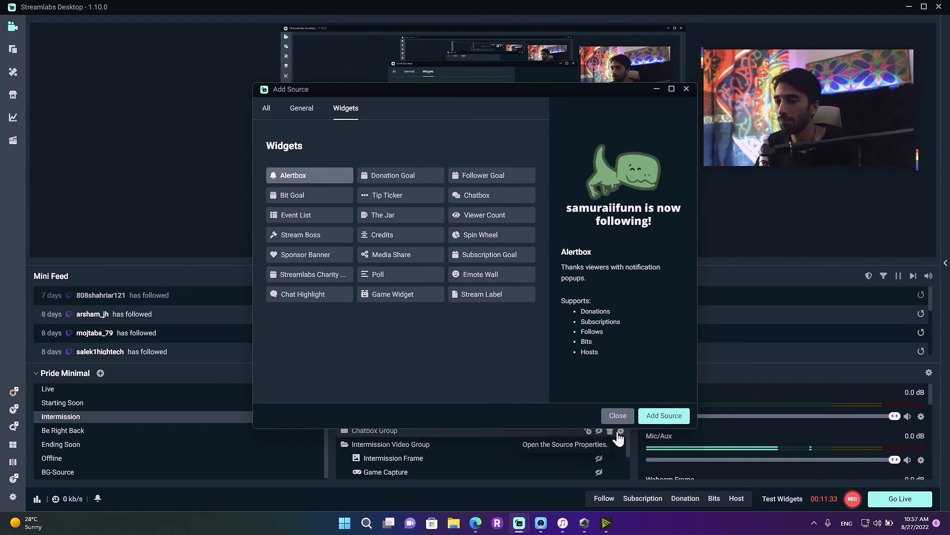
pyautogui.click(618, 418)
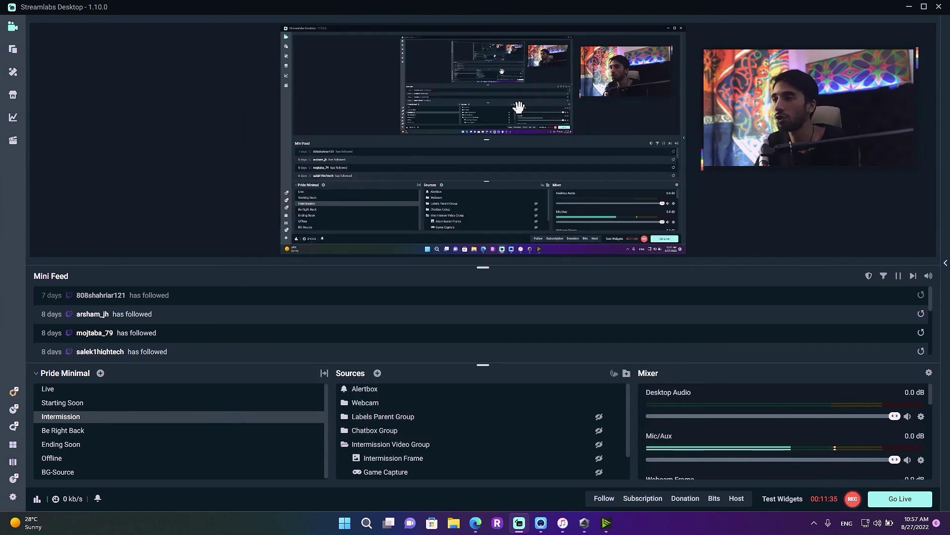